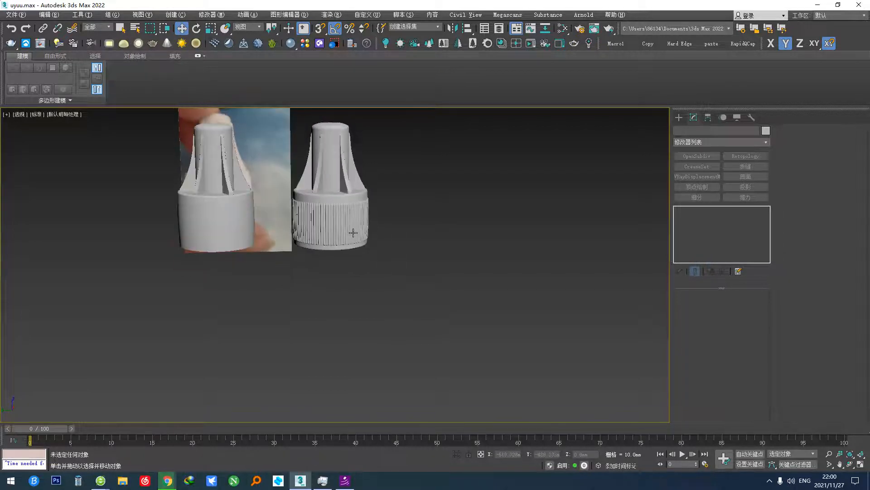
Isolate the ribbed cap and draw a 42-sided cylinder around its central stem, about 62 mm in radius and 90 mm deep
click(349, 205)
scroll(350, 205, up, 3)
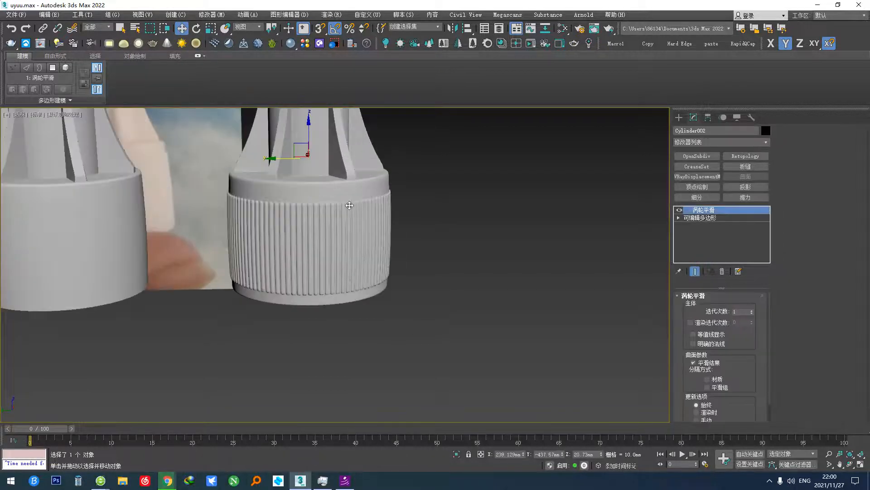
key(alt+q)
key(t)
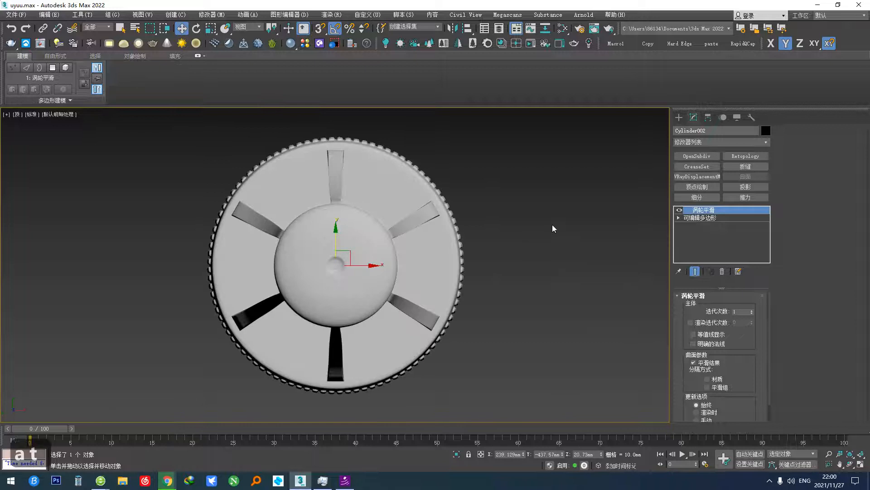
click(678, 118)
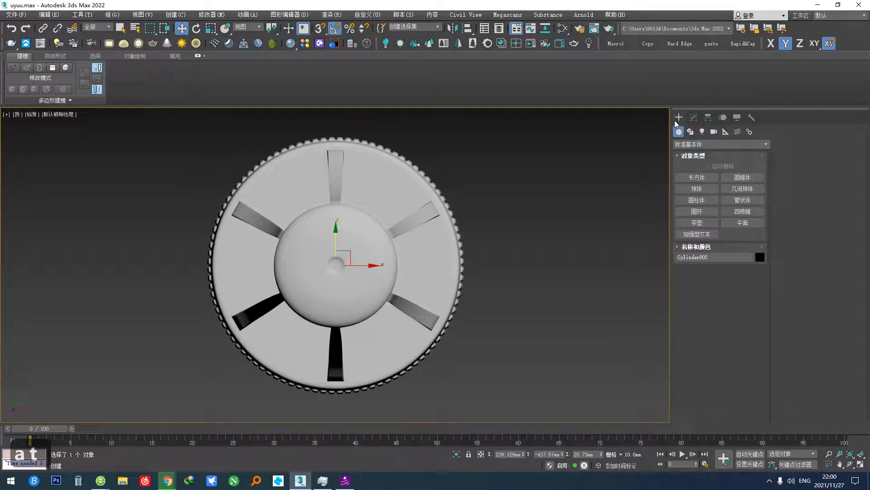
click(690, 200)
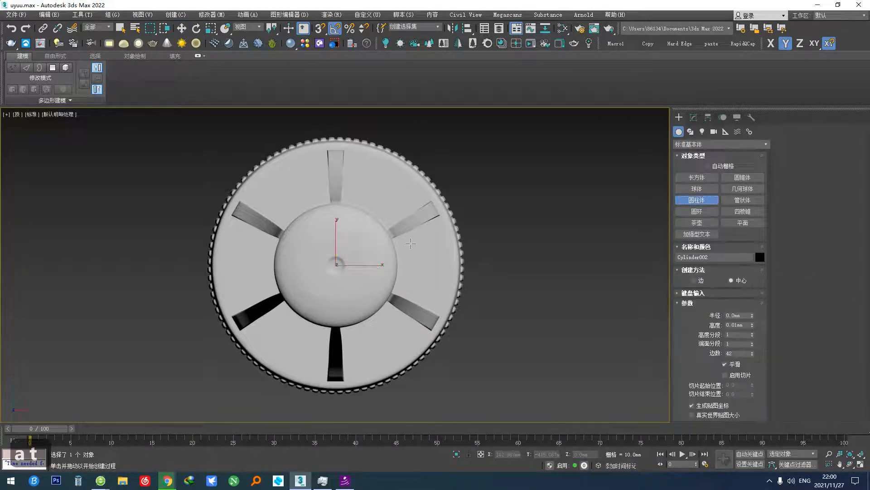
key(F3)
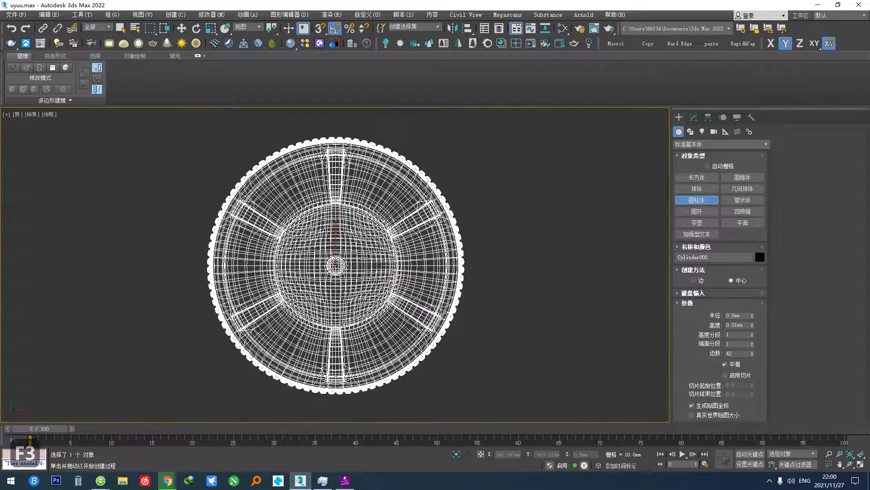
drag(336, 265, 361, 210)
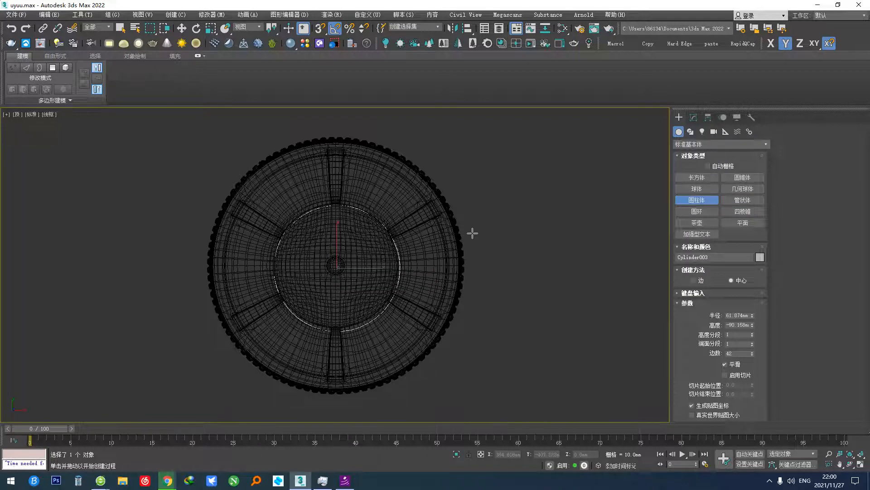
Convert the new cylinder to an editable poly and delete its end cap polygons
click(694, 118)
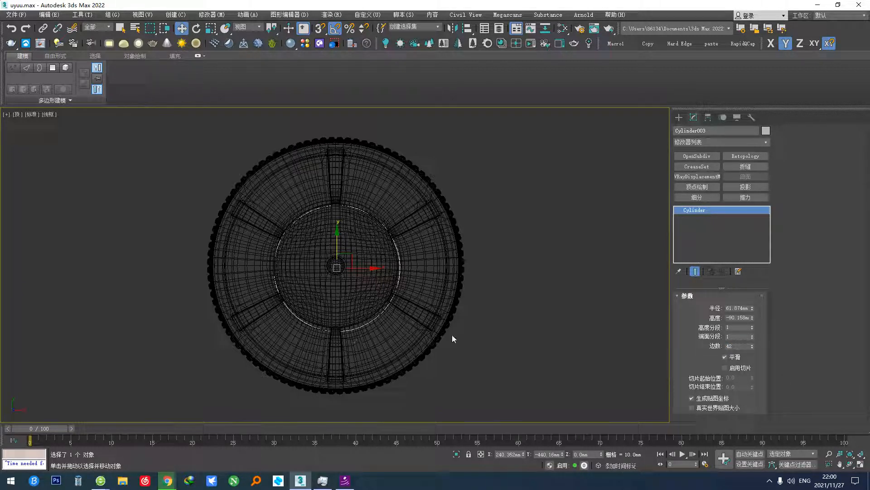
key(F5)
click(729, 307)
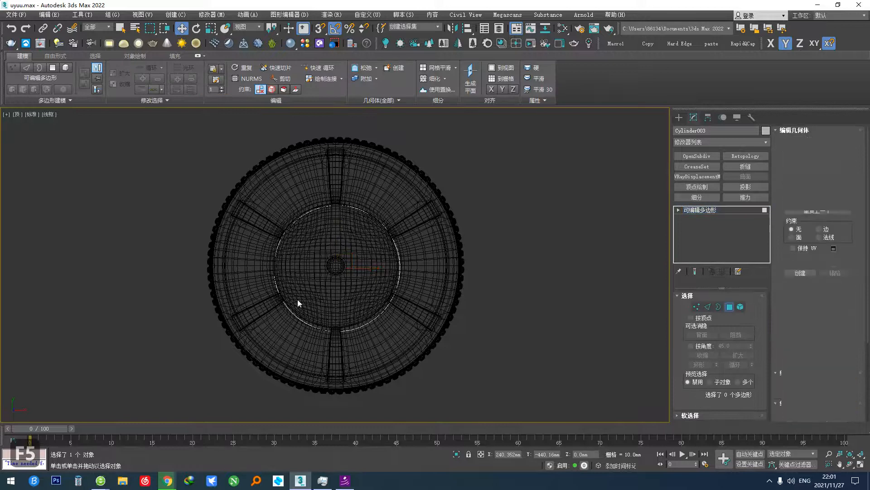
click(319, 282)
key(d)
key(d)
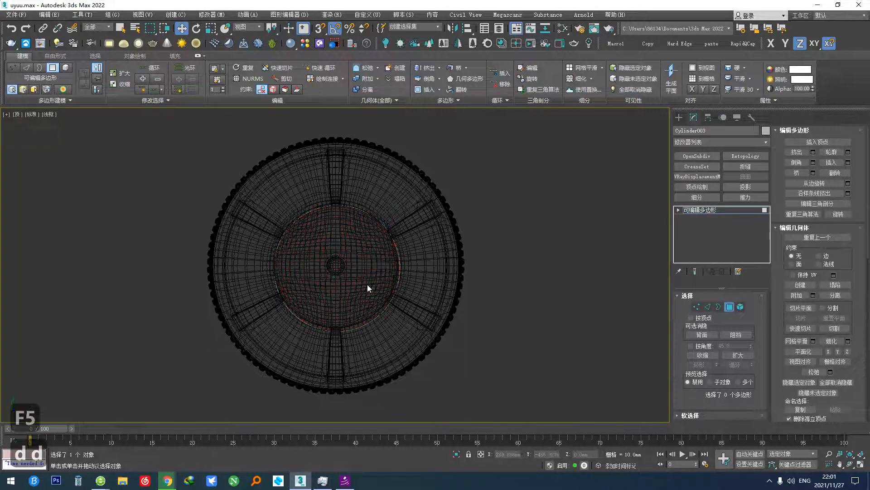
Raise the cylinder's upper border to just below the stem's domed top and its lower border to the collar's top surface
key(f)
scroll(368, 313, up, 4)
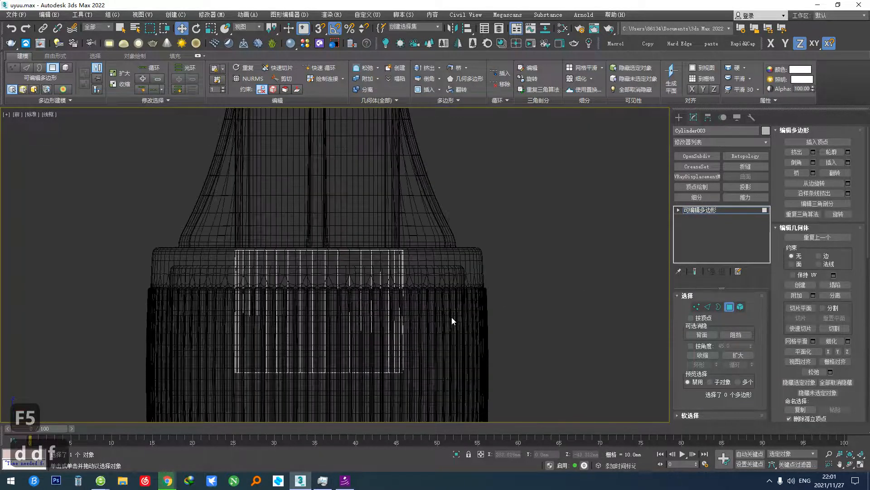
click(719, 306)
click(290, 251)
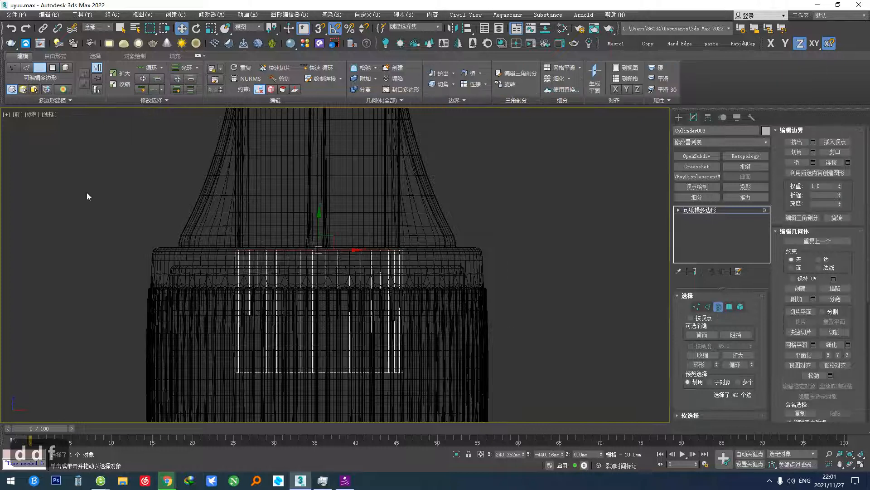
scroll(293, 312, down, 4)
drag(310, 288, 315, 155)
drag(163, 323, 334, 373)
drag(308, 330, 314, 275)
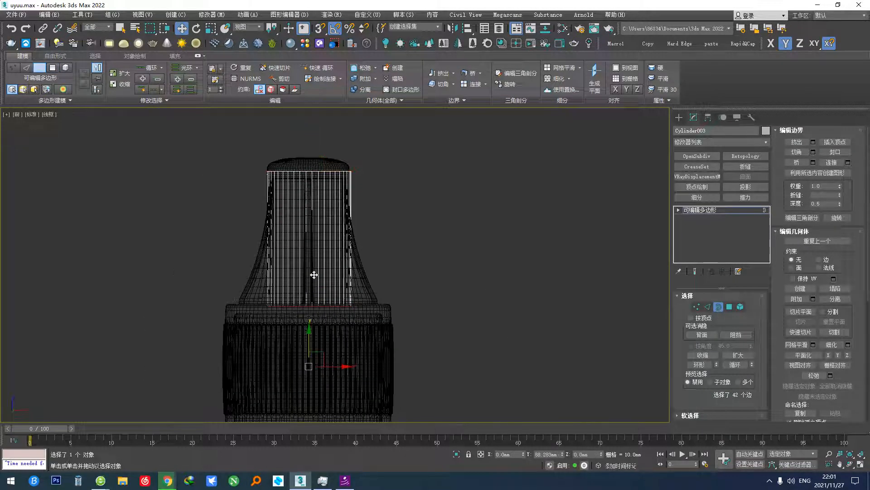
scroll(249, 309, up, 4)
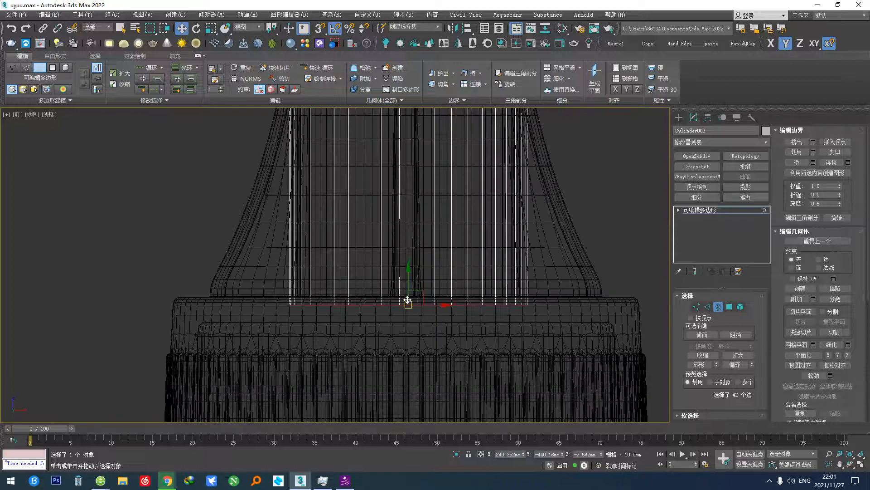
Extrude the cylinder's lower border outward by scaling it to the collar's outer edge, forming a flat flange
key(t)
key(r)
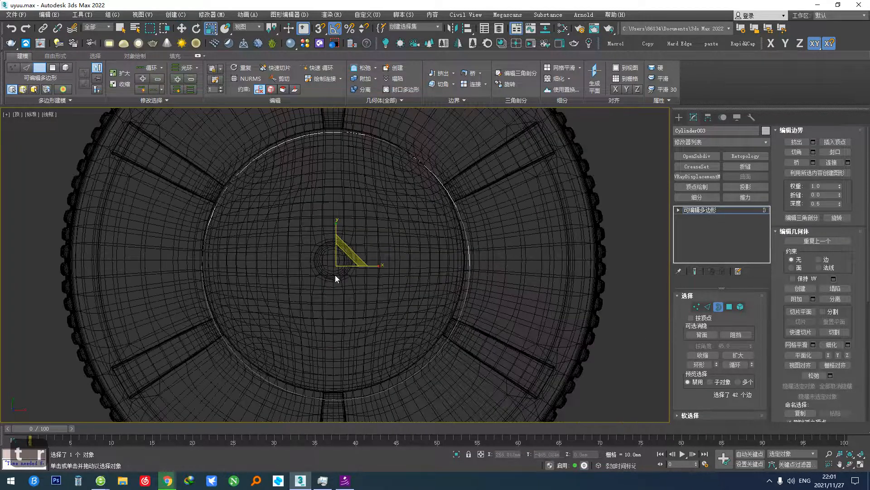
scroll(335, 275, down, 3)
drag(350, 258, 378, 216)
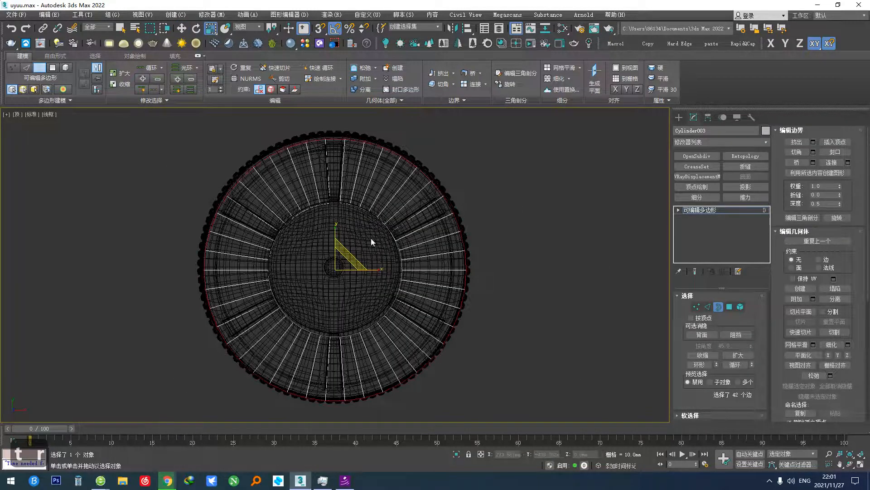
Extrude the flange's outer border straight down to the base of the cap to form the outer wall
scroll(371, 238, down, 3)
key(f)
scroll(324, 299, up, 4)
key(w)
scroll(319, 270, down, 3)
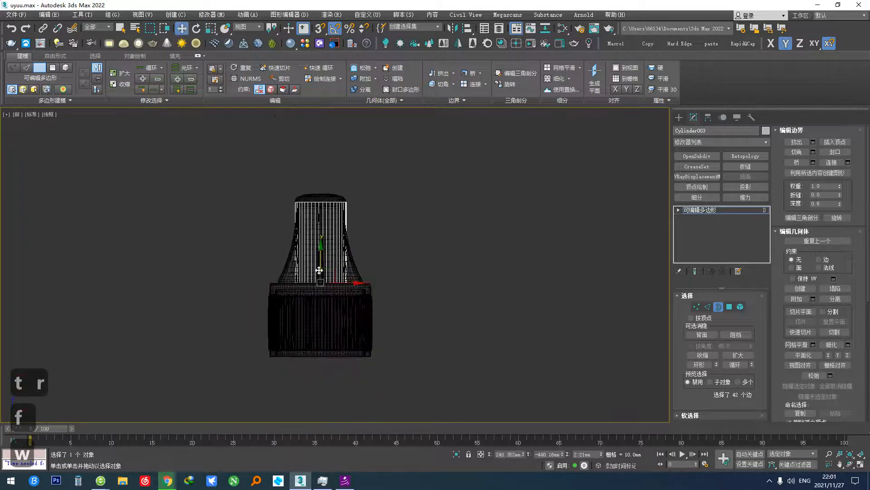
drag(323, 254, 322, 284)
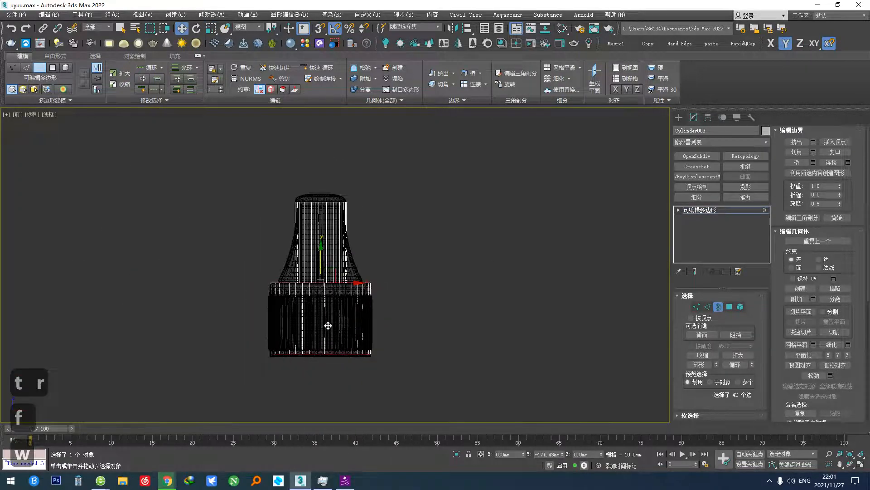
Insert one edge loop around the stem level with the rib tops and another around the flange at the ribs' outer ends
scroll(326, 325, up, 4)
scroll(292, 177, up, 2)
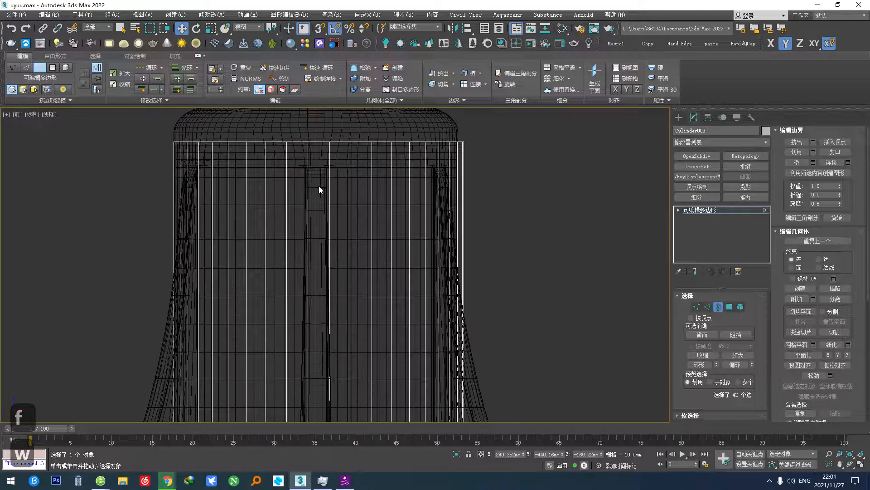
key(v)
middle_drag(511, 389, 482, 333)
middle_drag(341, 212, 348, 342)
scroll(284, 244, up, 3)
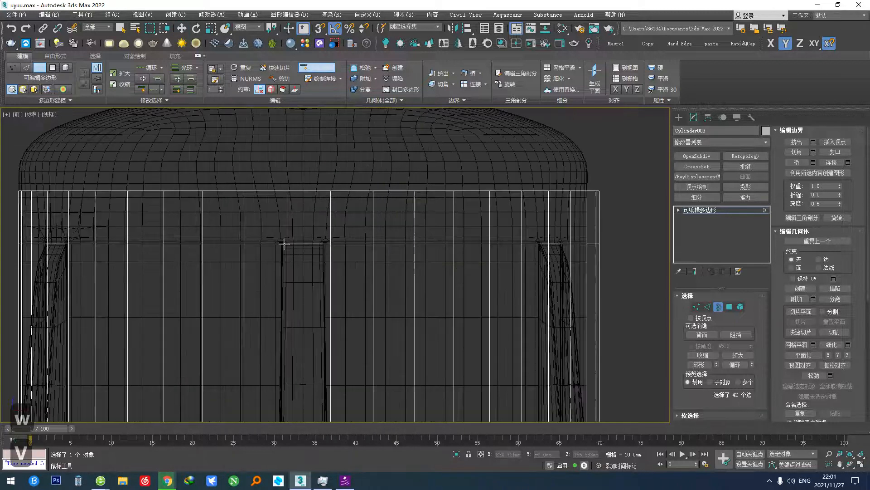
scroll(295, 263, down, 5)
alt+middle_drag(301, 295, 305, 317)
scroll(305, 317, up, 3)
alt+middle_drag(302, 245, 286, 310)
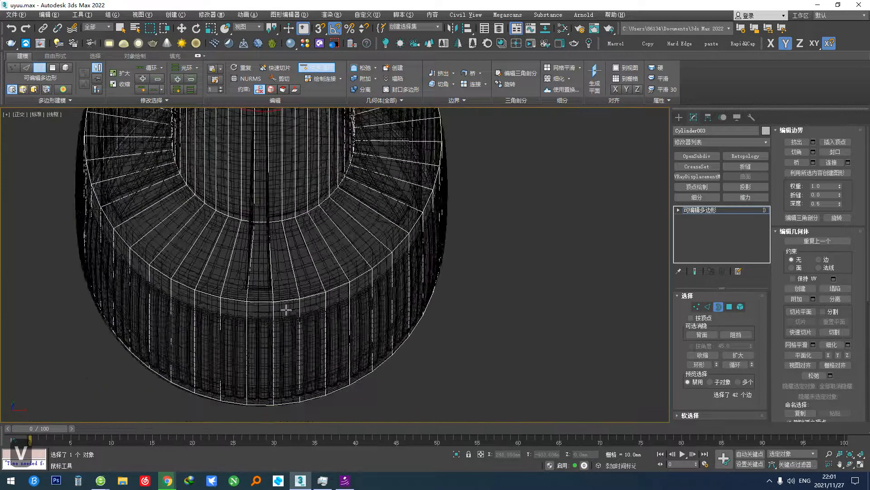
scroll(260, 284, up, 2)
click(260, 286)
right_click(260, 286)
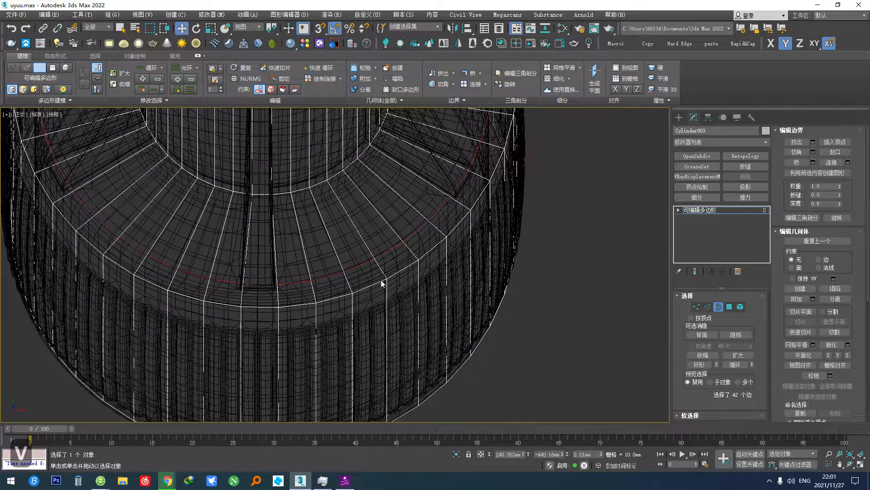
Select the one-sixth sector of polygons centred on the front rib, from stem to outer wall, and delete all other polygons
click(729, 308)
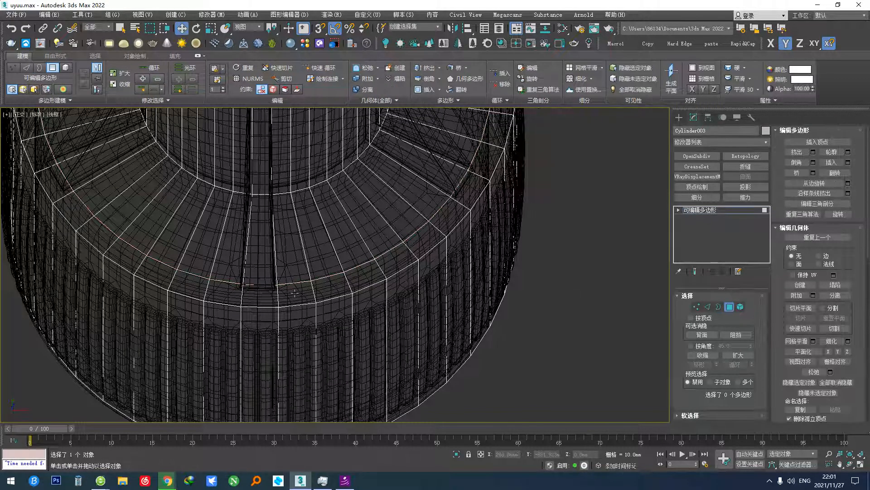
key(t)
middle_drag(344, 408, 340, 393)
scroll(341, 394, up, 3)
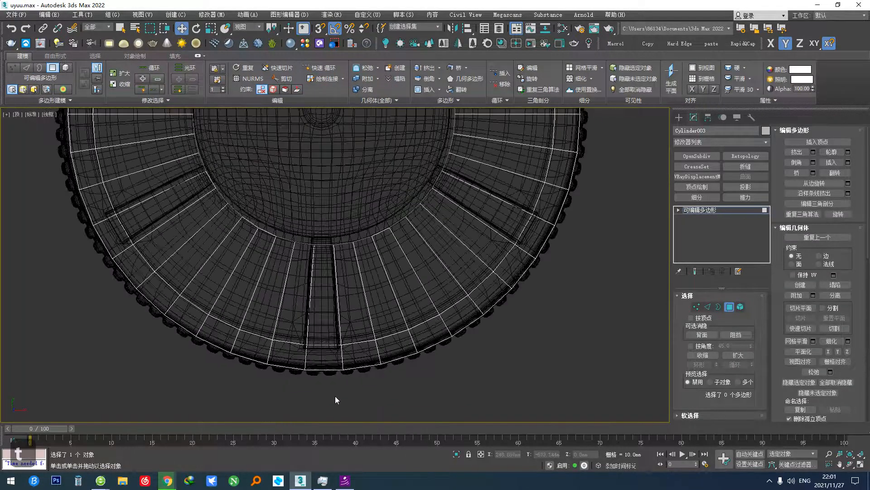
drag(335, 395, 349, 324)
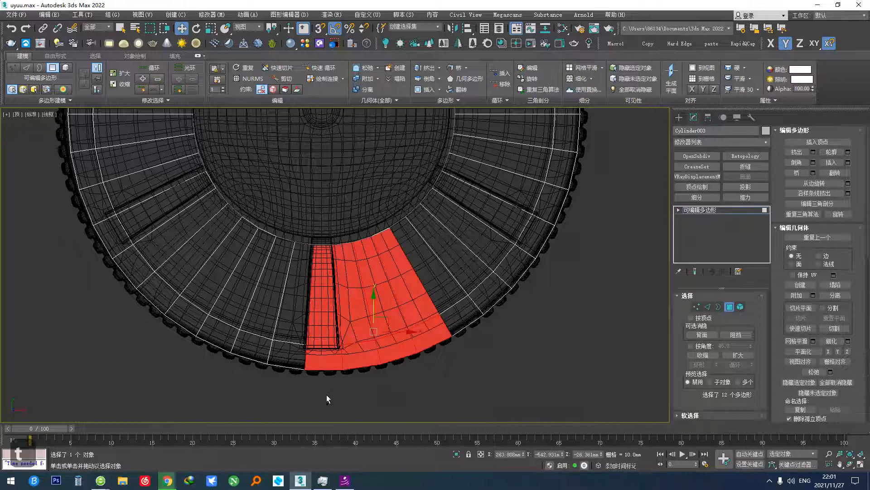
ctrl+drag(239, 320, 233, 312)
ctrl+drag(266, 266, 267, 265)
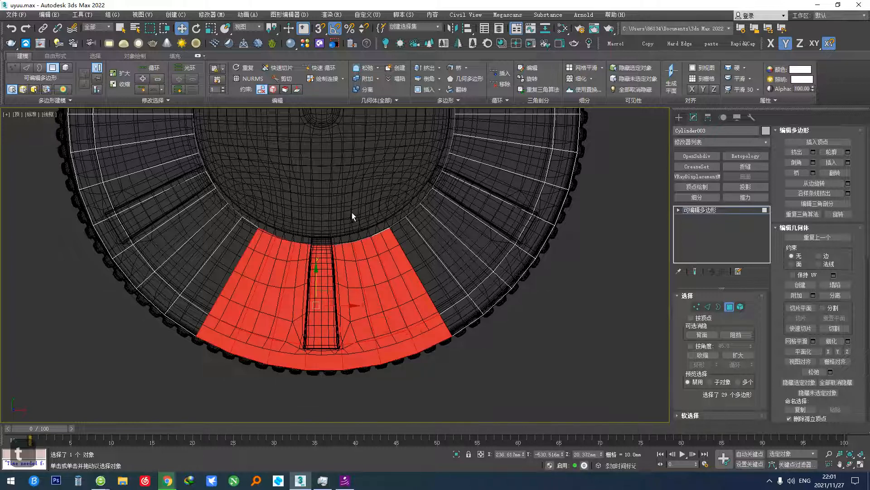
ctrl+drag(356, 241, 354, 245)
scroll(331, 279, down, 3)
alt+middle_drag(332, 283, 342, 236)
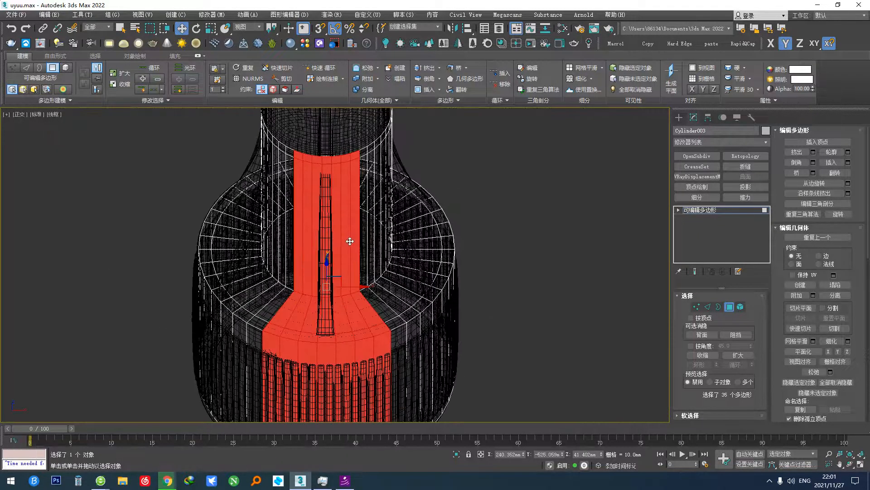
key(ctrl+i)
key(Delete)
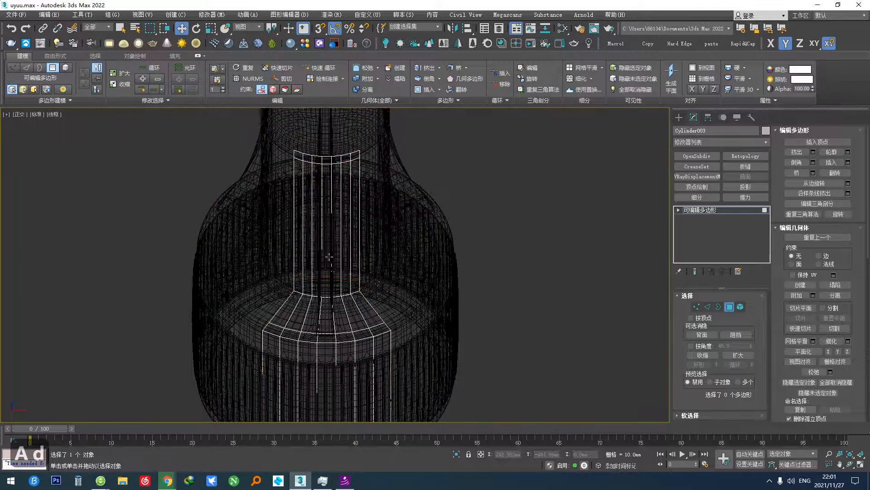
Delete the stem and flange polygons behind and beneath the front rib, and extrude the opening's top edge outward to the rib's thickness
click(330, 257)
ctrl+click(328, 321)
key(2)
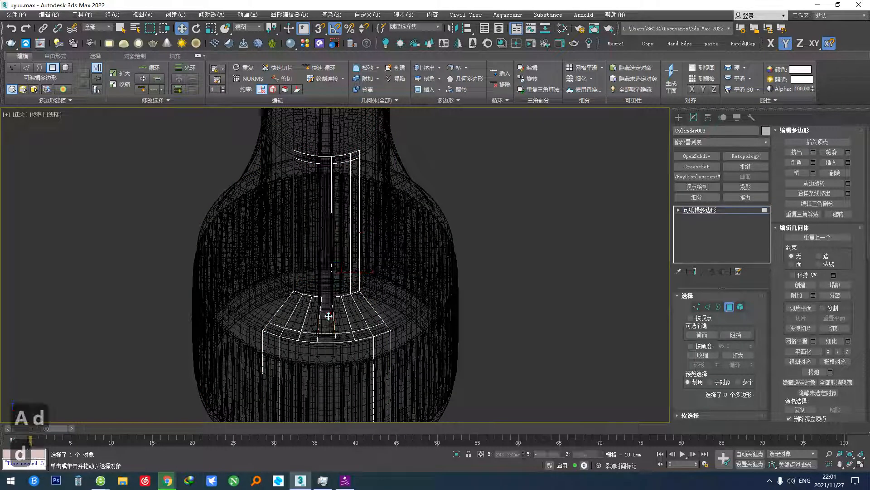
scroll(330, 177, up, 5)
key(t)
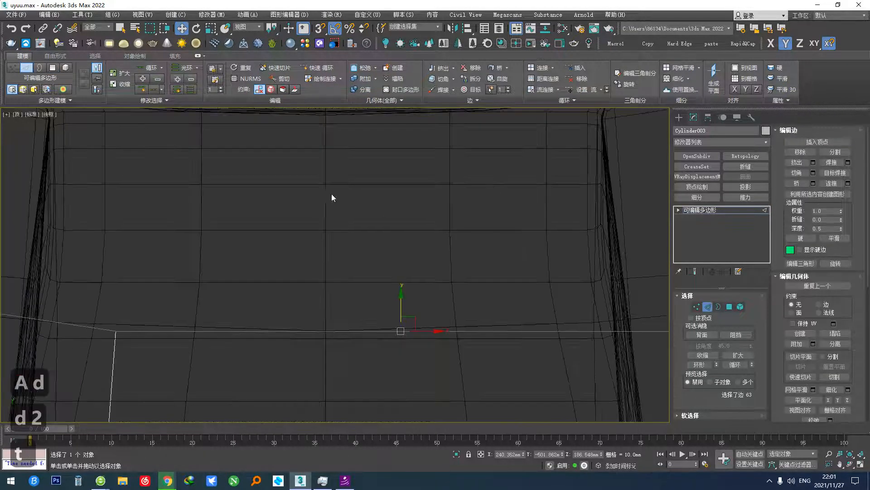
scroll(331, 195, up, 4)
drag(330, 195, 334, 288)
Bridge the extruded top edge to the outer edge of the flange opening to form the rib's sloping face
scroll(319, 216, down, 5)
click(285, 205)
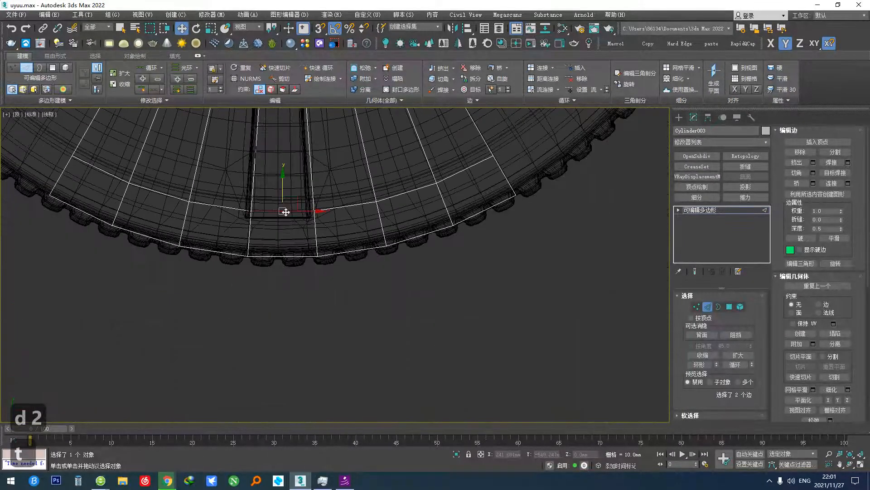
key(ctrl+q)
click(340, 309)
alt+middle_drag(288, 273, 333, 241)
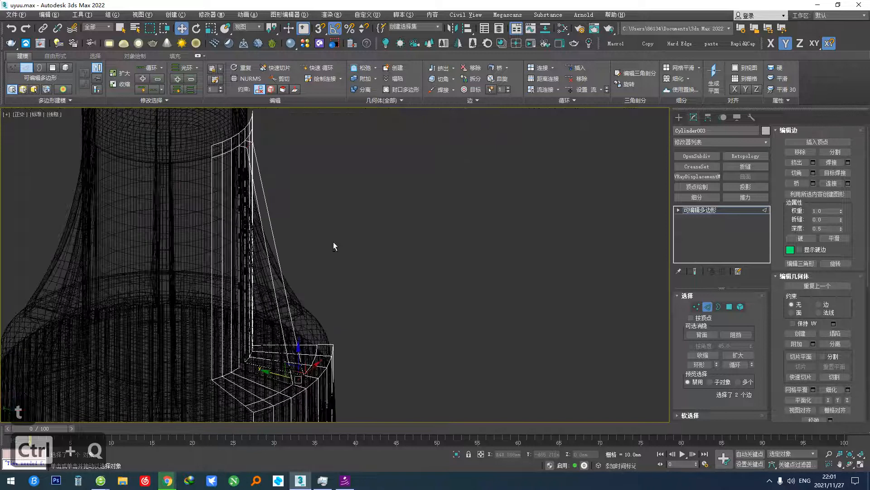
Cap the two open side borders of the new rib
click(718, 306)
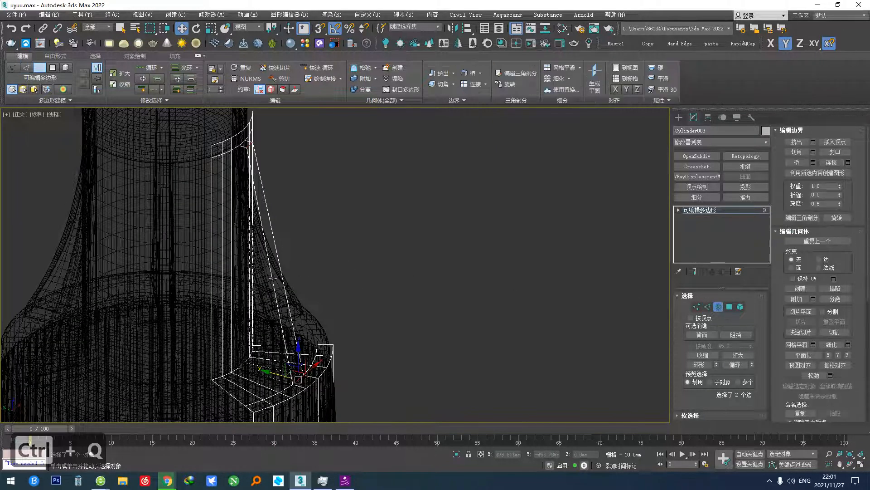
alt+middle_drag(272, 277, 227, 288)
key(ctrl+r)
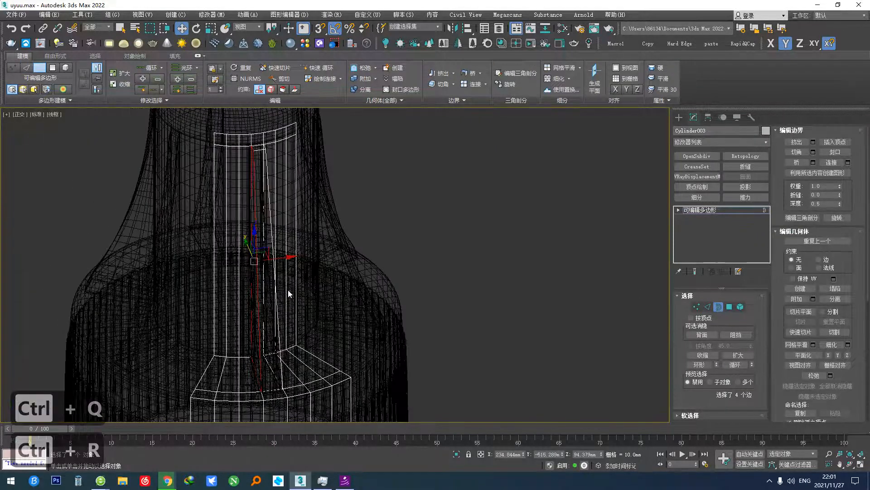
key(ctrl+r)
Insert an edge loop near the rib's base in the left view and move its outer vertices onto the reference rib's profile
key(l)
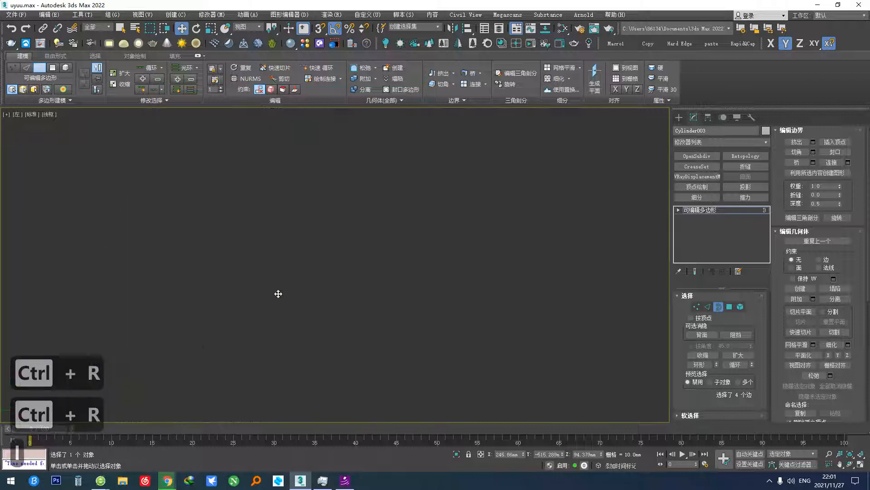
key(z)
middle_drag(301, 284, 254, 288)
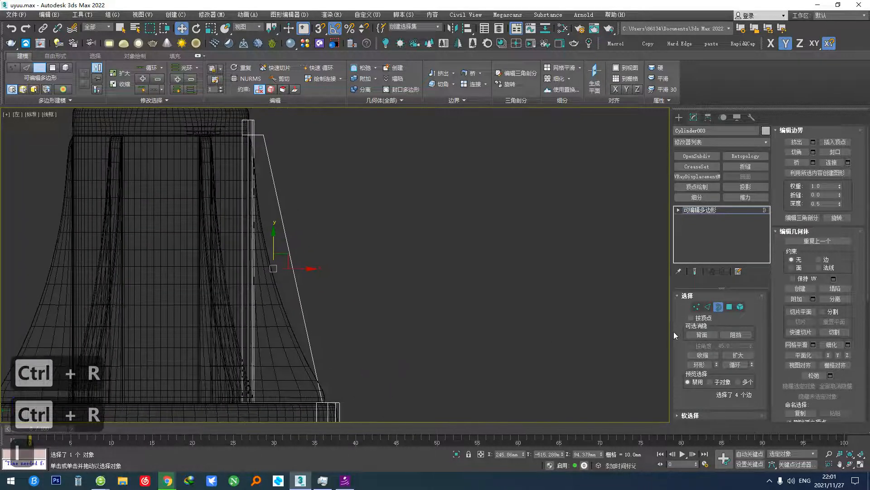
key(v)
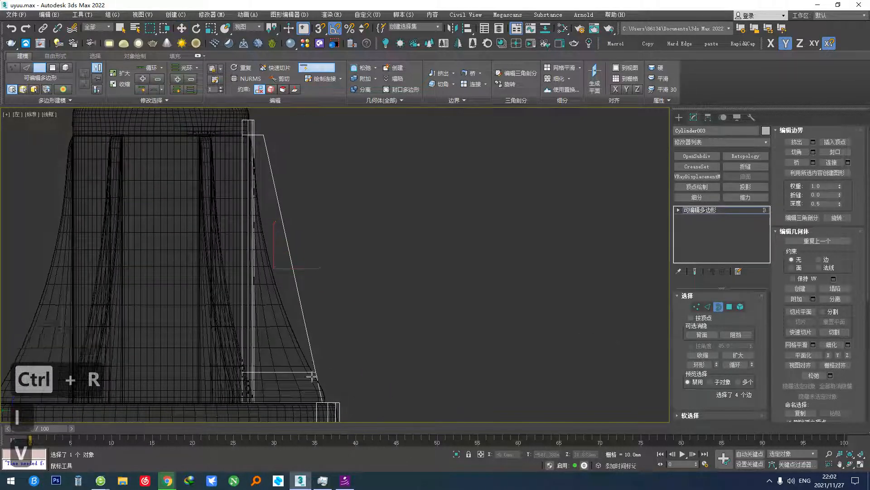
click(315, 381)
key(1)
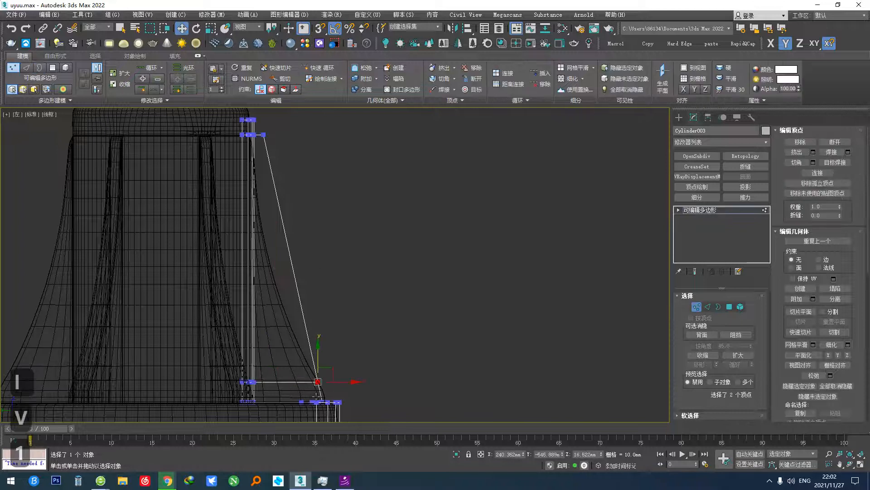
scroll(316, 396, up, 3)
drag(345, 369, 329, 375)
scroll(336, 385, up, 3)
scroll(328, 361, down, 3)
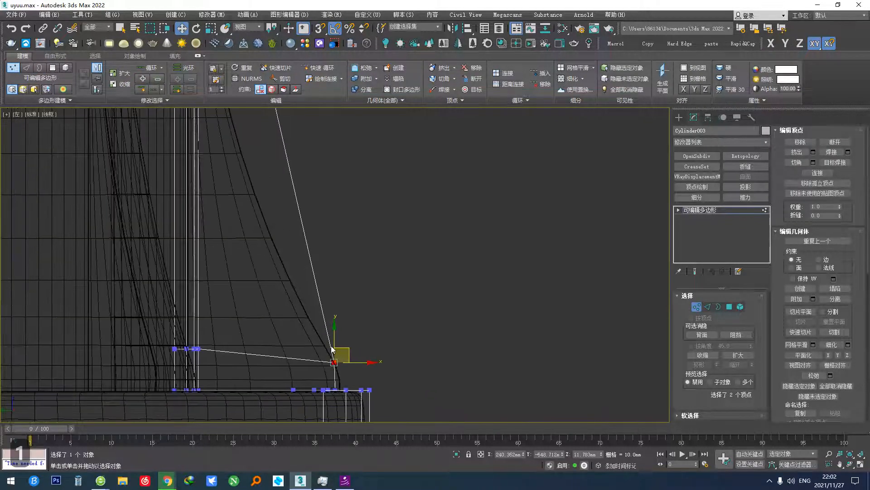
Insert an edge loop higher up the rib's lower half and pull its outer vertices inward towards the reference curve
key(v)
click(290, 215)
right_click(290, 214)
drag(332, 196, 290, 217)
Insert an edge loop halfway between the two existing rib loops and align its outer vertices with the reference curve
key(v)
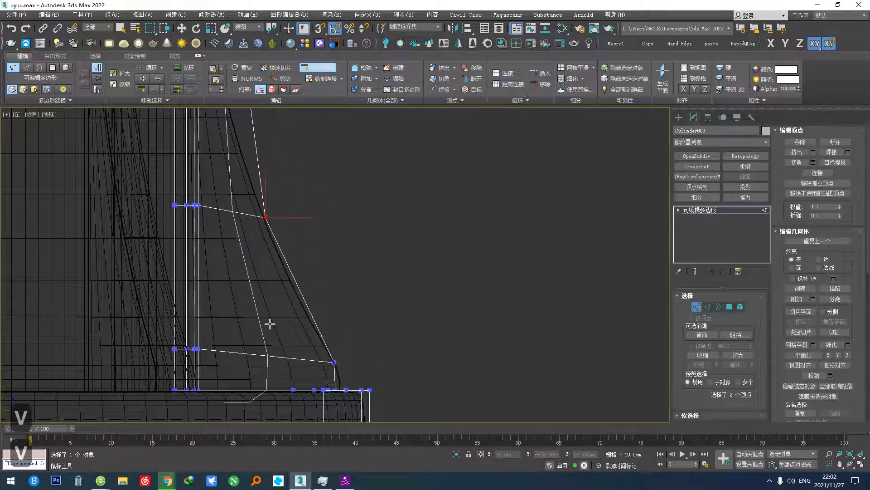
click(270, 324)
key(ctrl+z)
click(281, 287)
right_click(355, 292)
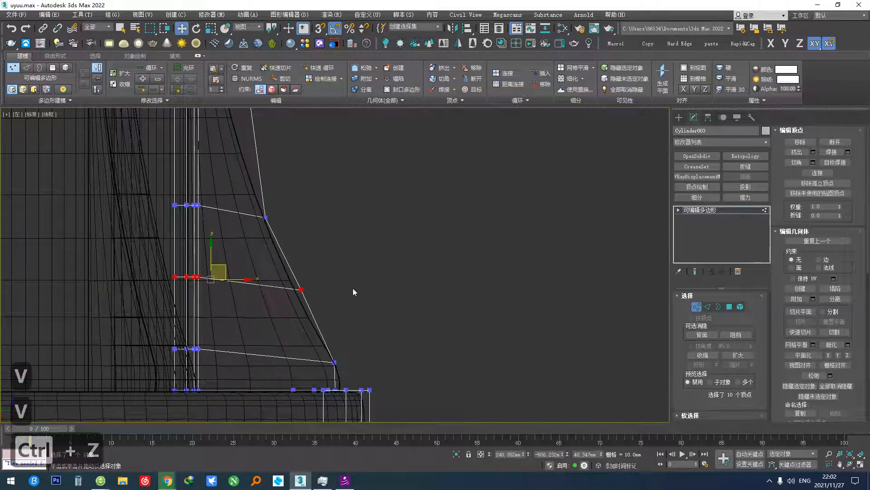
click(301, 290)
drag(317, 289, 313, 289)
middle_drag(287, 220, 280, 278)
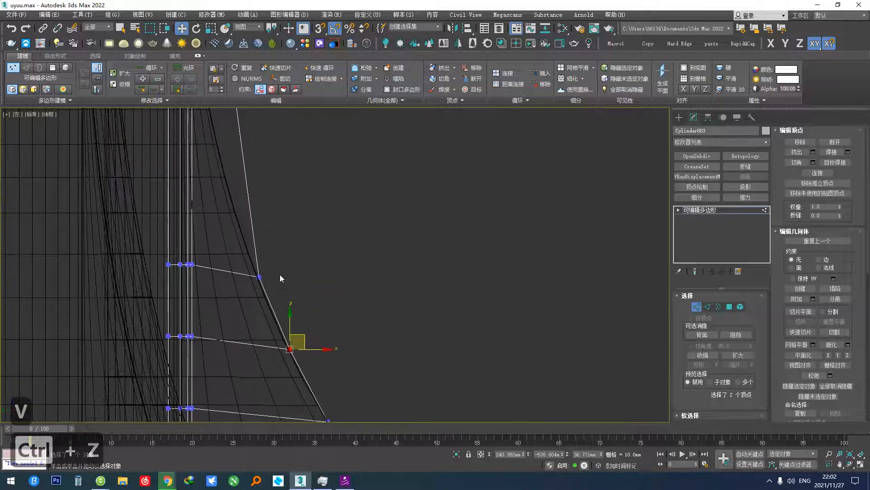
Insert an edge loop just below the rib's top, and move the outer vertices of the top edge and new loop towards the stem
key(v)
scroll(235, 166, down, 2)
middle_drag(235, 165, 244, 309)
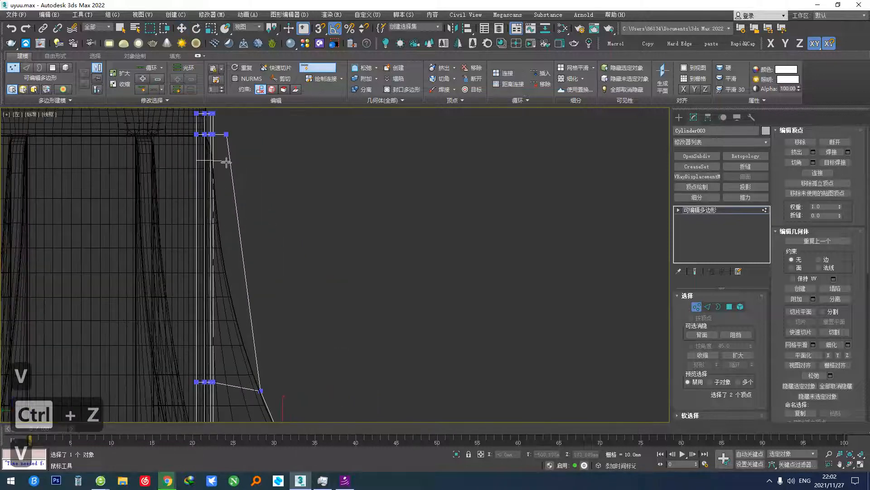
click(227, 157)
right_click(227, 156)
scroll(224, 136, up, 6)
drag(257, 125, 227, 131)
click(242, 194)
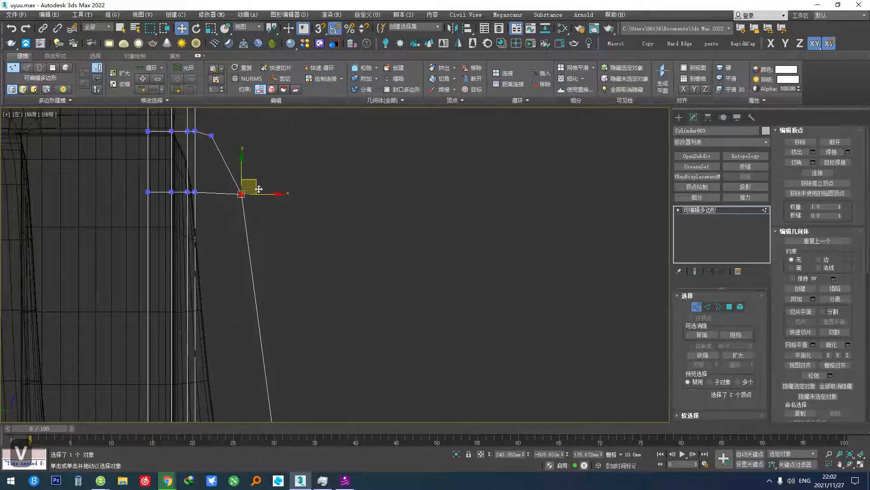
drag(258, 189, 236, 191)
scroll(241, 208, down, 4)
middle_drag(247, 250, 232, 206)
scroll(222, 142, up, 4)
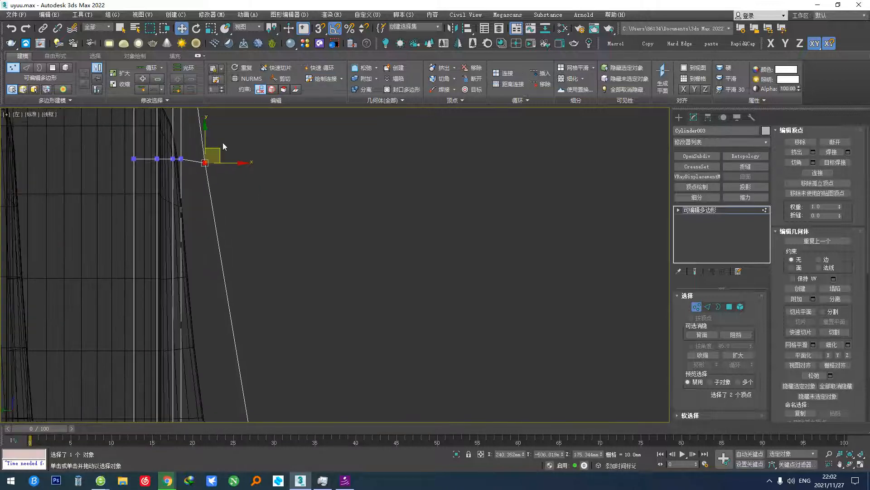
drag(221, 156, 218, 156)
Insert an edge loop midway along the rib's long upper span and pull its outer vertices inward to follow the reference curve
key(v)
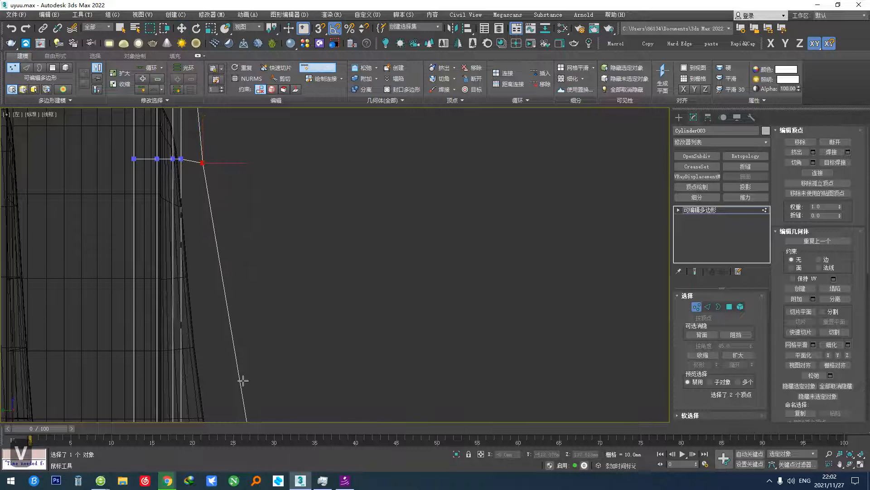
middle_drag(243, 381, 228, 248)
scroll(230, 260, down, 2)
click(231, 316)
right_click(275, 337)
drag(238, 345, 230, 319)
middle_drag(236, 363, 235, 260)
scroll(235, 261, down, 3)
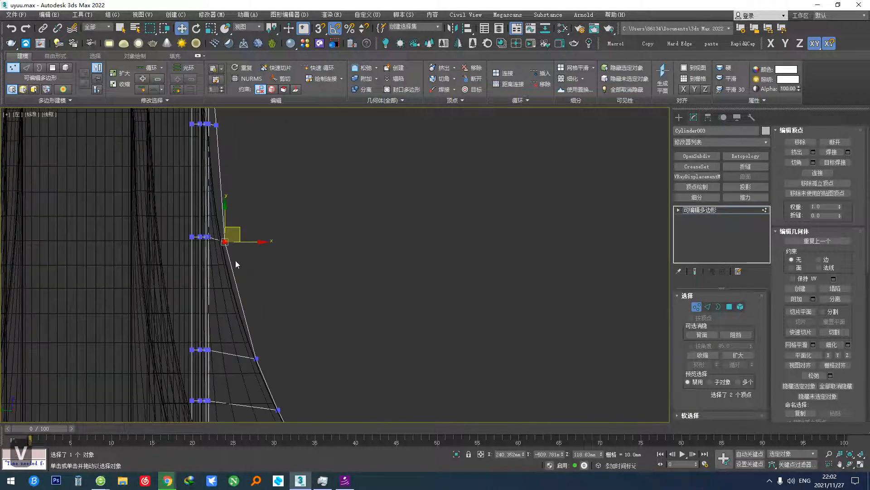
Insert two more edge loops, one above and one below the loop in the rib's upper span
key(v)
click(230, 298)
click(220, 181)
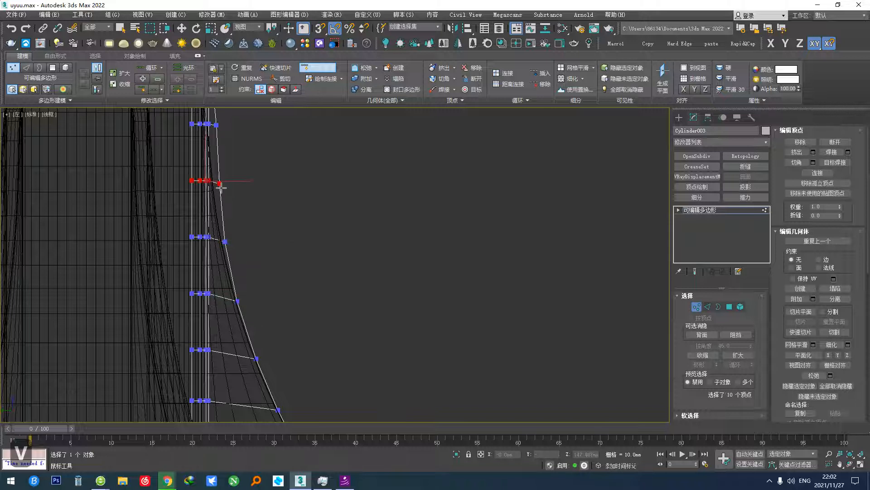
right_click(245, 274)
Adjust the outer vertices of the rib's loops from base to upper span so the silhouette follows the reference curve
mouse_move(247, 291)
mouse_down()
mouse_move(230, 311)
mouse_move(247, 291)
mouse_up()
mouse_move(272, 336)
mouse_down()
mouse_move(248, 368)
mouse_move(262, 349)
mouse_up()
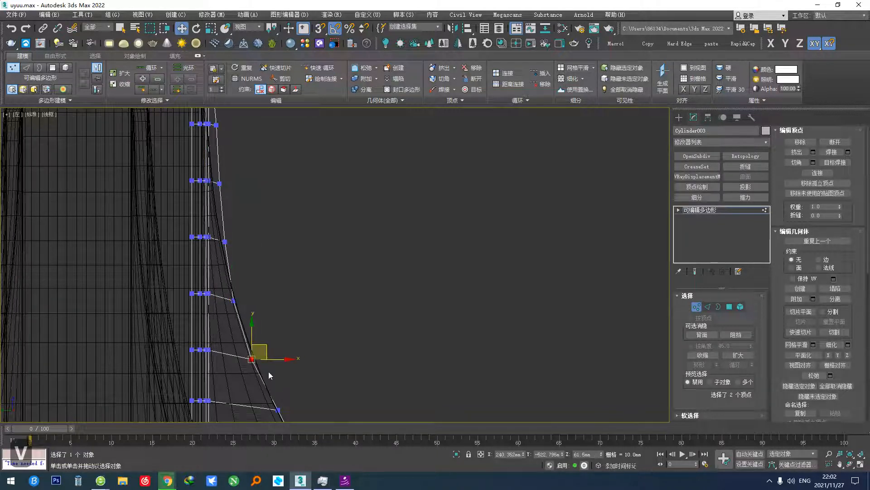
middle_drag(292, 396, 304, 313)
drag(268, 340, 296, 321)
scroll(315, 391, up, 3)
drag(314, 387, 319, 366)
middle_drag(285, 290, 287, 318)
drag(267, 290, 242, 316)
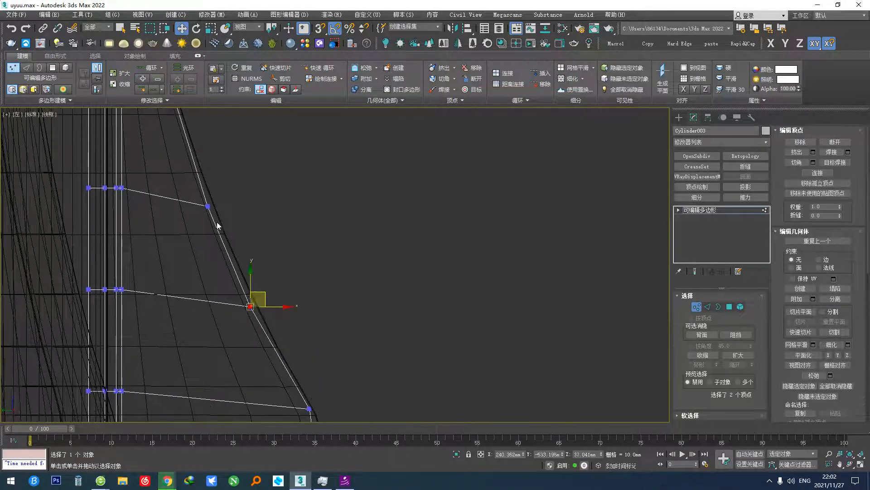
scroll(204, 173, down, 3)
middle_drag(202, 154, 204, 386)
scroll(187, 293, up, 3)
drag(209, 278, 179, 254)
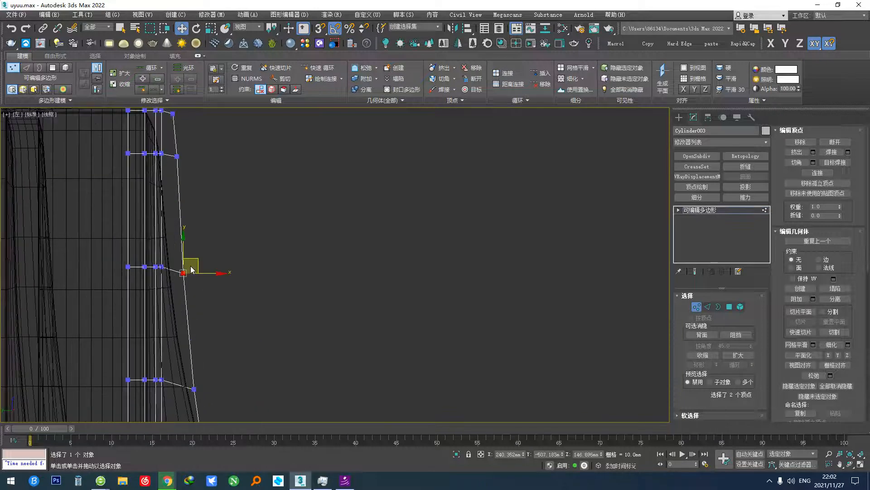
Insert two additional edge loops in the remaining wide gaps of the rib's upper part
key(v)
click(161, 255)
click(179, 330)
right_click(179, 328)
Apply Set Flow to the horizontal edge loops in the rib's upper part to even out their spacing and curvature
key(2)
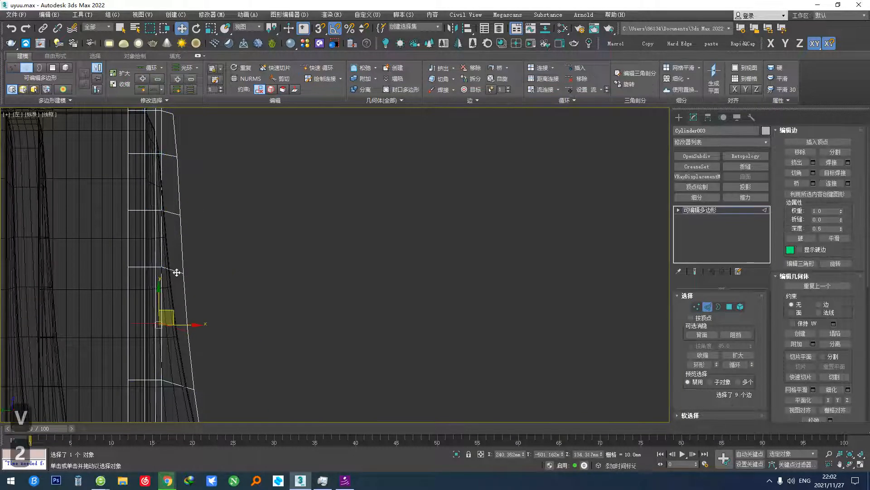
double_click(175, 272)
key(s)
middle_drag(179, 388, 179, 332)
double_click(179, 332)
key(s)
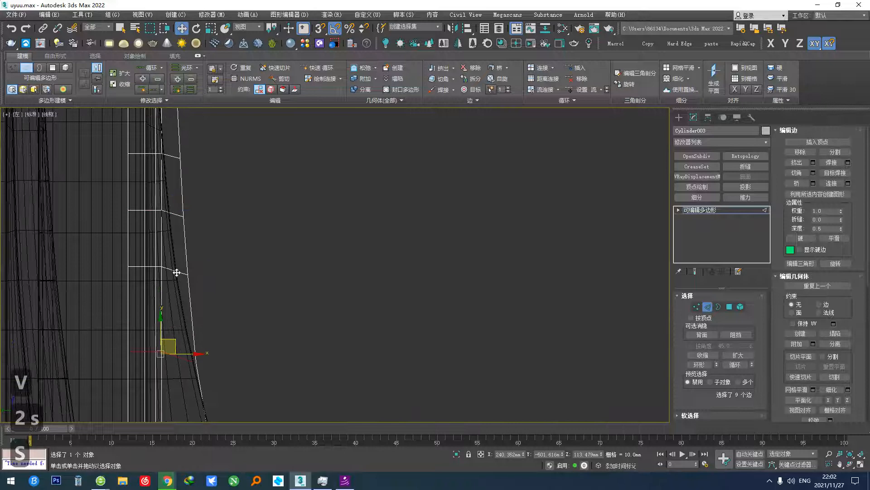
double_click(177, 272)
key(s)
click(174, 212)
key(s)
scroll(202, 273, down, 3)
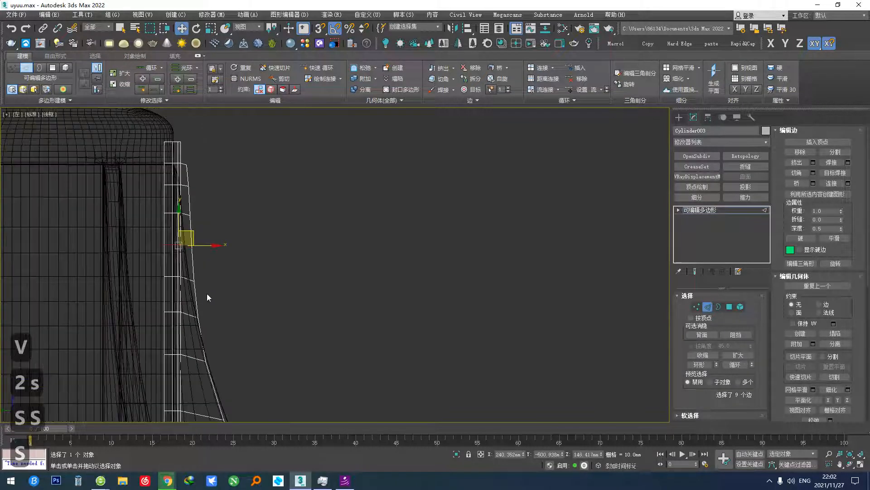
Apply Set Flow to the horizontal edge loops in the rib's middle and lower part
middle_drag(208, 298, 204, 230)
click(198, 302)
key(s)
key(w)
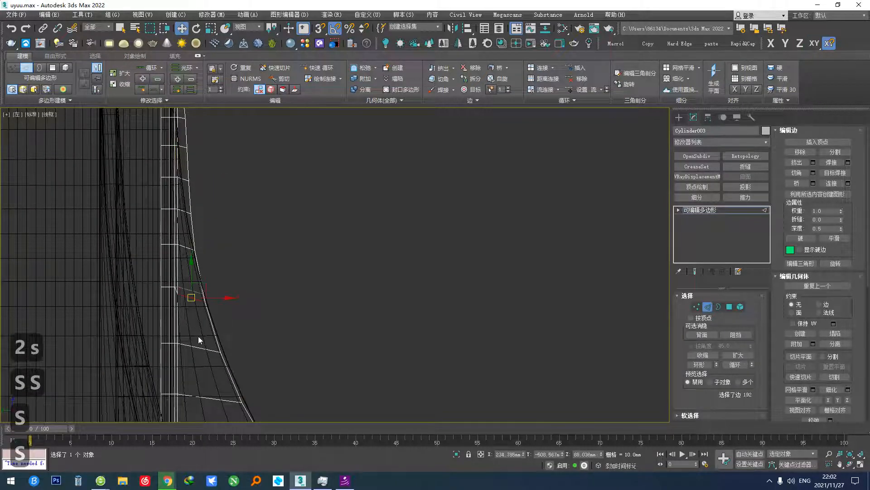
double_click(190, 301)
key(s)
double_click(198, 346)
key(s)
Leave edge editing, isolate the sector object and display it shaded with edged faces
scroll(205, 355, down, 3)
alt+middle_drag(206, 356, 301, 373)
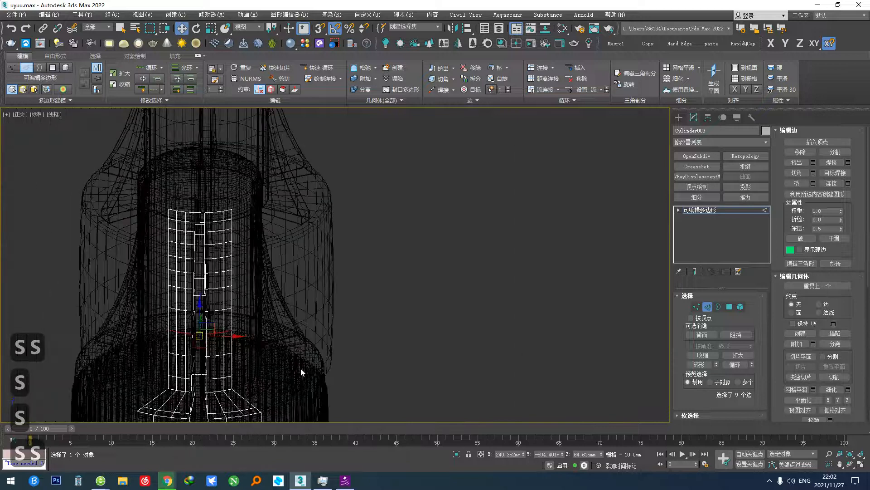
click(707, 306)
key(c)
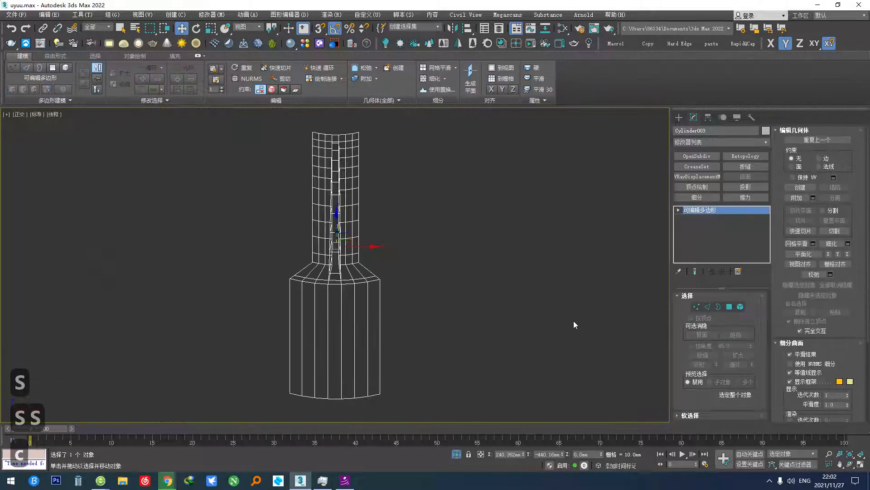
key(F3)
key(F3)
key(F4)
key(F3)
Connect the edge ring across the rib's front face with a lengthwise centre loop continuing down the outer wall
mouse_move(302, 297)
alt+middle_down()
mouse_move(326, 291)
mouse_move(375, 305)
mouse_move(350, 321)
mouse_move(342, 316)
mouse_move(441, 321)
alt+middle_up()
scroll(342, 282, up, 5)
key(2)
click(356, 320)
key(alt+r)
key(v)
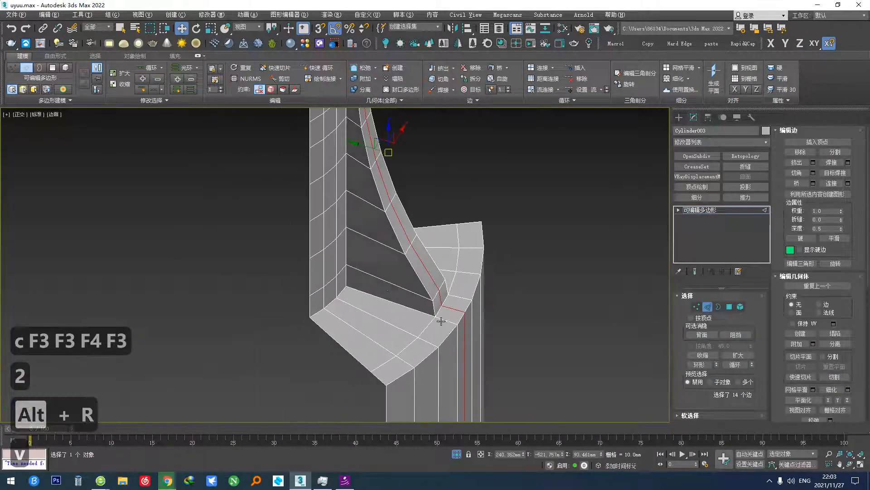
Connect the edge ring across the rib's side faces with a loop that continues around the flange on both sides
click(388, 286)
key(alt+r)
key(v)
alt+middle_drag(385, 288, 353, 348)
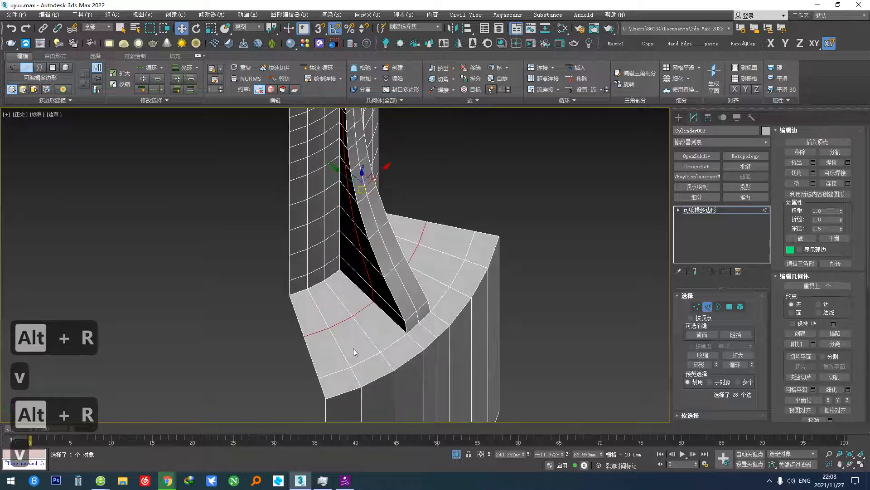
Select the edges where the rib meets the flange and where the flange meets the stem, on both sides
alt+middle_drag(379, 297, 361, 309)
middle_drag(363, 398, 357, 313)
scroll(369, 295, up, 3)
click(324, 295)
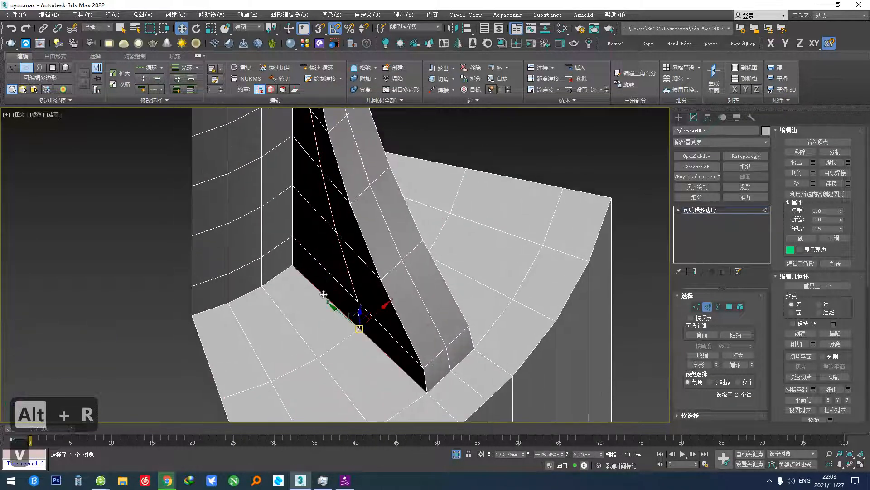
ctrl+double_click(287, 269)
ctrl+double_click(293, 258)
middle_drag(416, 374, 301, 288)
ctrl+double_click(405, 306)
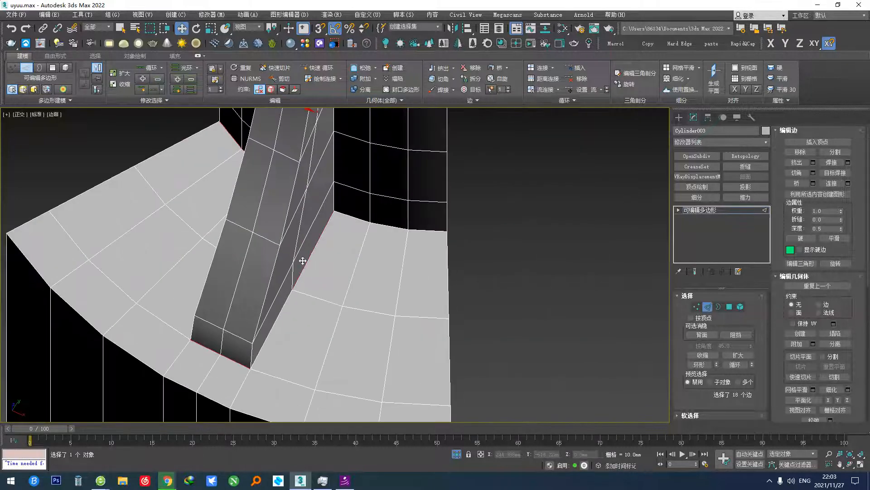
ctrl+double_click(343, 215)
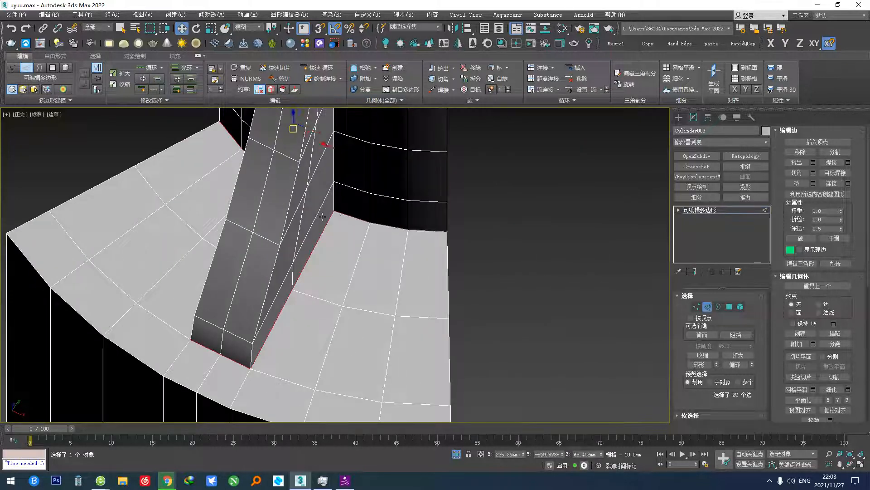
Add the rib's two front edges, its vertical joints with the stem and its top edge to the edge selection
ctrl+double_click(291, 199)
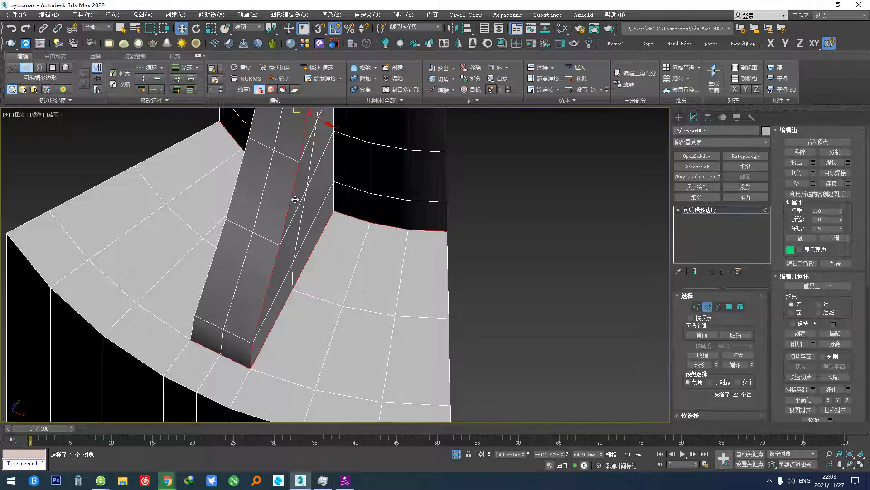
ctrl+double_click(334, 203)
ctrl+double_click(241, 178)
mouse_move(237, 178)
alt+middle_down()
mouse_move(324, 219)
mouse_move(302, 218)
mouse_move(317, 327)
mouse_move(292, 235)
mouse_move(298, 266)
alt+middle_up()
key(F3)
scroll(301, 259, up, 9)
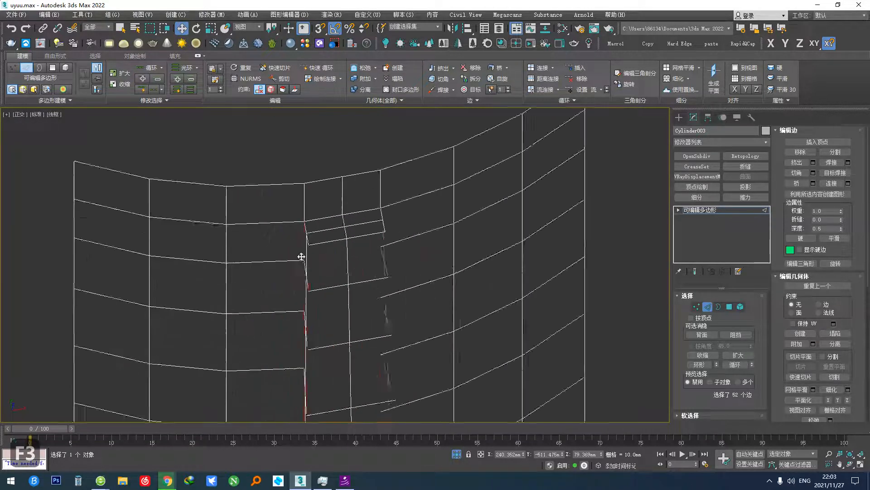
ctrl+double_click(327, 215)
key(F3)
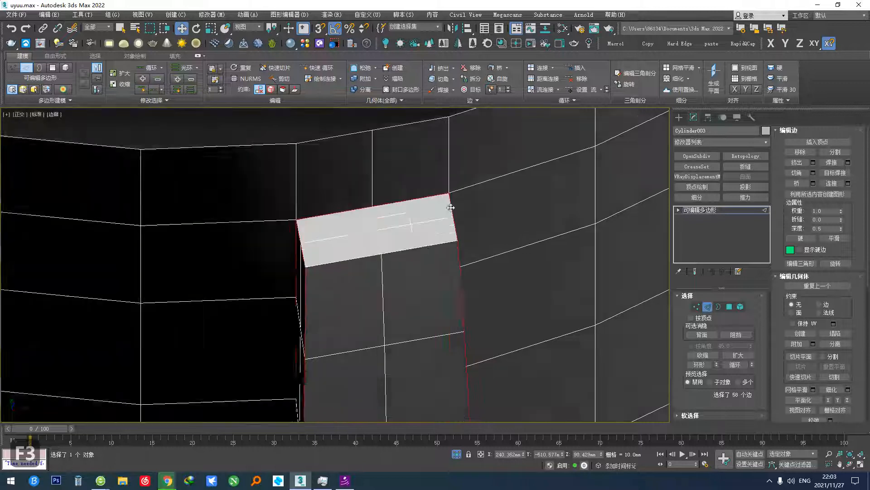
mouse_move(453, 205)
alt+middle_down()
mouse_move(383, 231)
mouse_move(429, 314)
mouse_move(430, 128)
alt+middle_up()
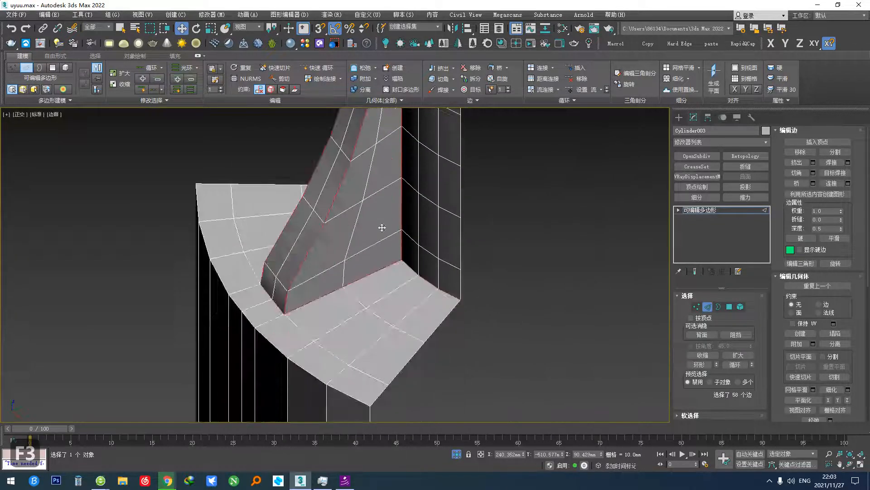
Chamfer the selected edges by about 0.539 mm with one segment and an increased edge depth
scroll(280, 347, up, 4)
key(alt+e)
scroll(294, 275, up, 5)
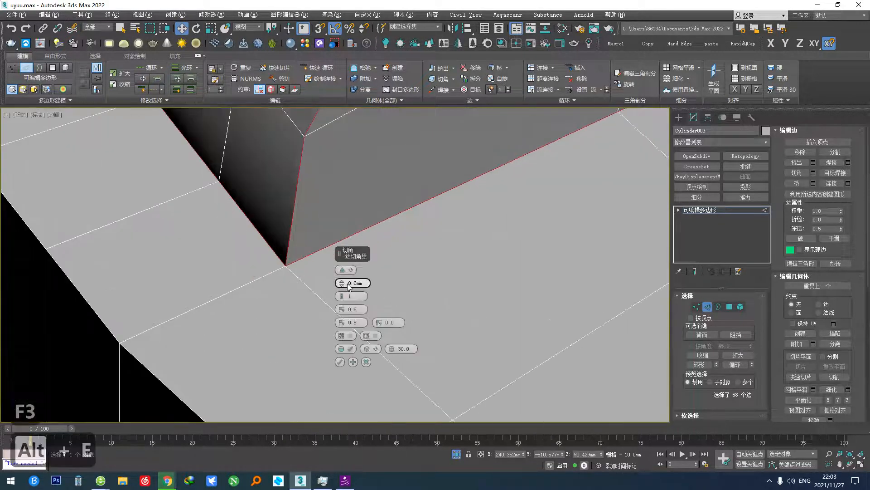
drag(342, 284, 341, 271)
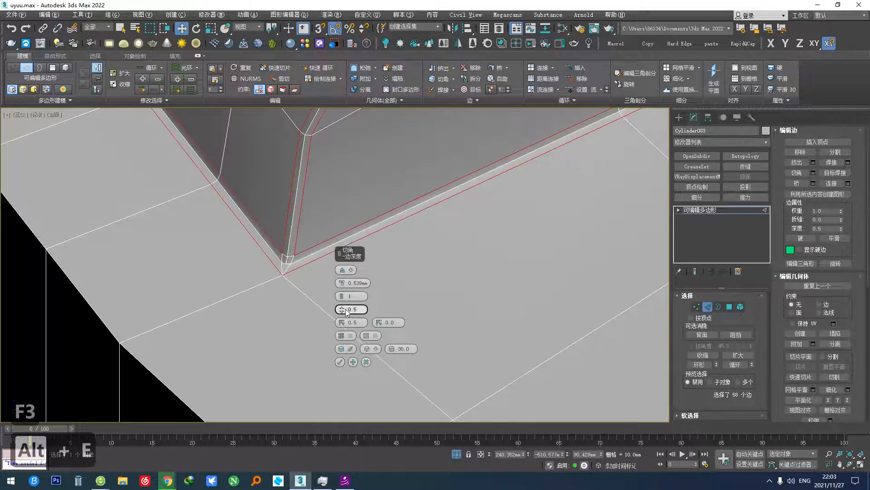
drag(342, 310, 342, 290)
click(340, 361)
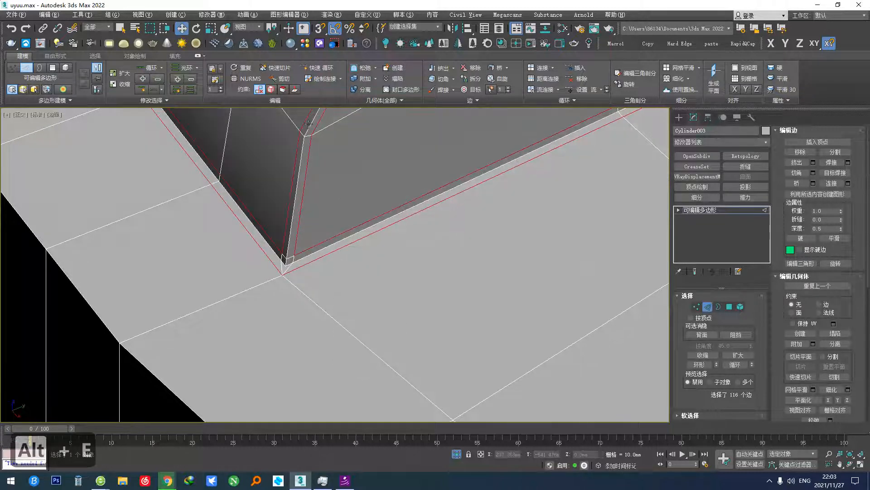
Paint short connecting edges from the rib's front corner to the neighbouring flange edges and remove the two diagonal edges there
click(324, 82)
scroll(295, 217, down, 1)
alt+middle_drag(294, 220, 247, 265)
scroll(356, 245, up, 6)
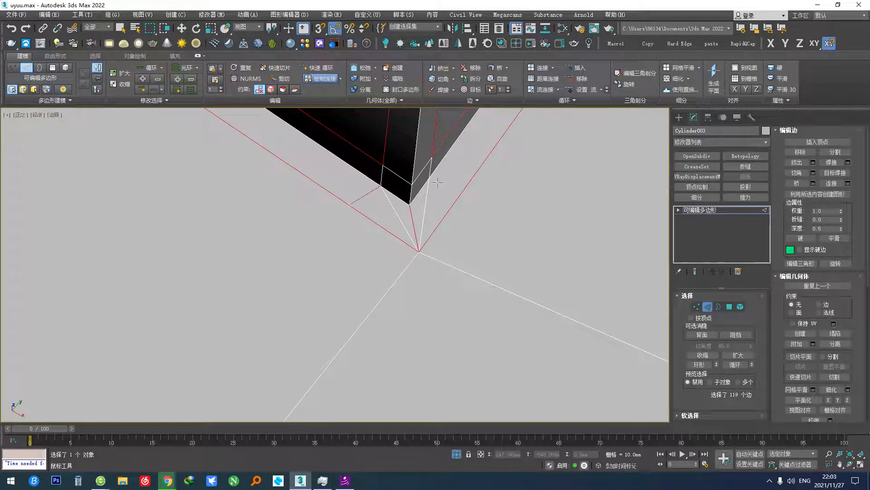
drag(437, 183, 464, 194)
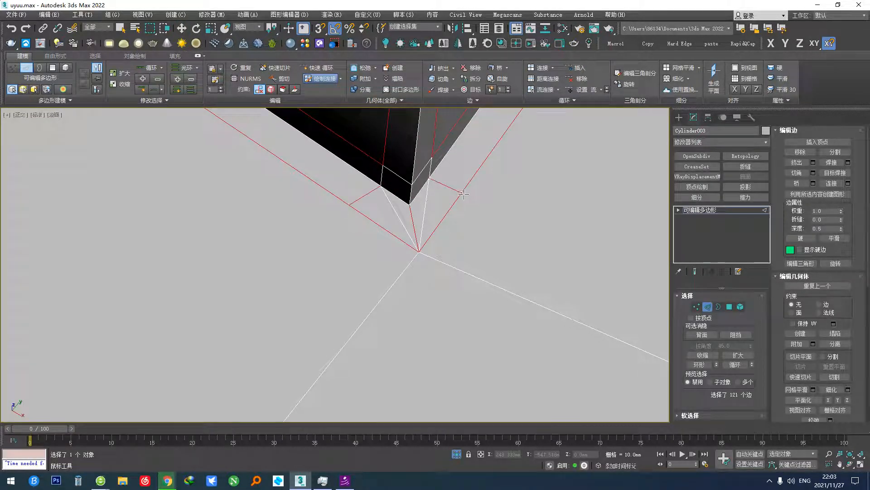
ctrl+shift+click(425, 209)
ctrl+shift+click(396, 215)
Replace the diagonal edges at the rib's other front corner with short connections to the neighbouring flange edges
scroll(399, 217, down, 4)
alt+middle_drag(399, 217, 305, 235)
alt+middle_drag(425, 189, 377, 208)
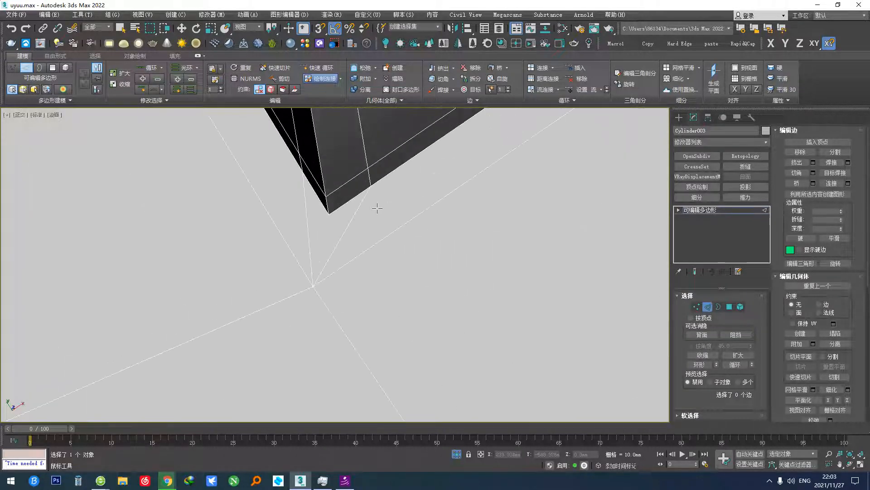
click(320, 253)
click(307, 219)
scroll(307, 219, down, 5)
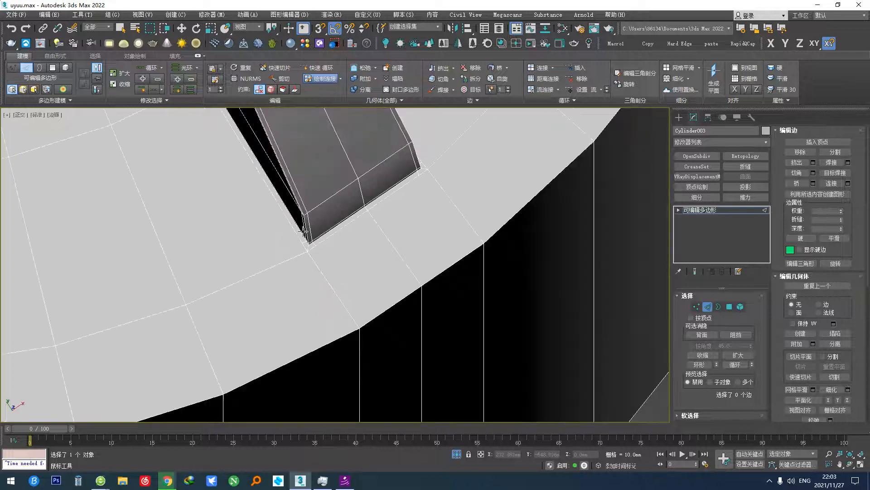
Connect one upper corner of the rib to the stem's neighbouring edges and remove the diagonal edges at that corner
alt+middle_drag(307, 219, 253, 246)
middle_drag(230, 146, 244, 246)
scroll(244, 245, up, 4)
scroll(244, 246, up, 6)
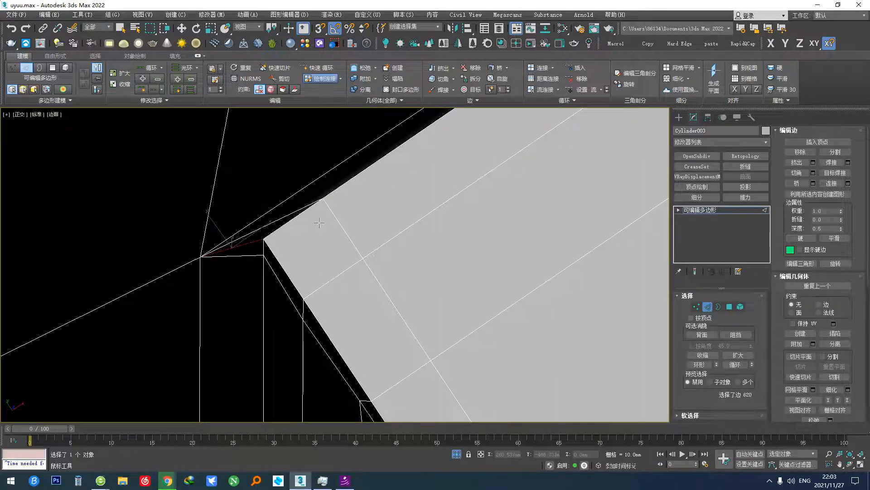
ctrl+click(320, 175)
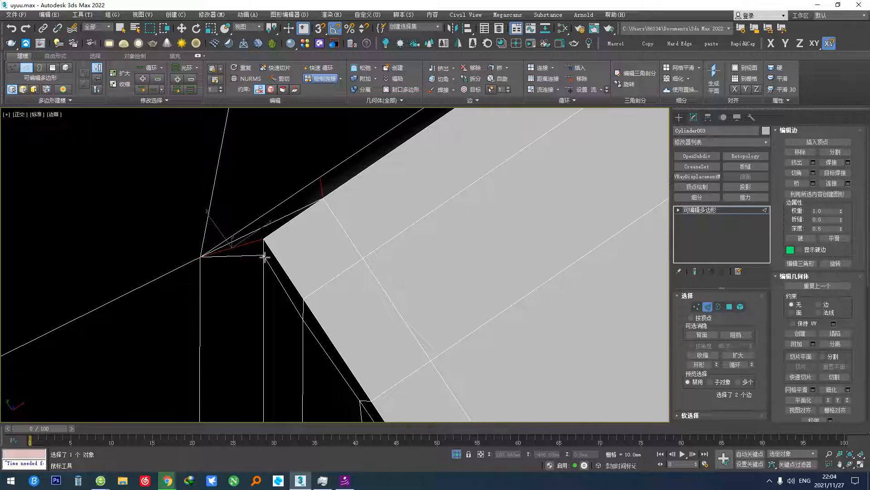
click(230, 259)
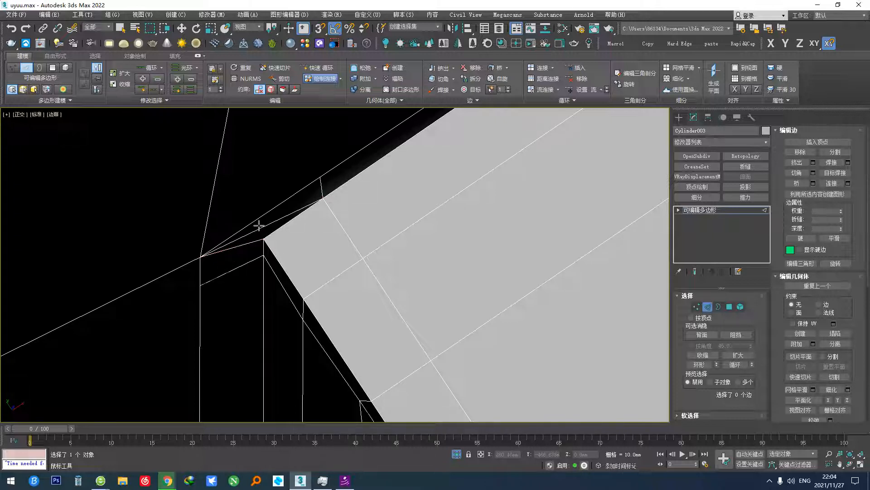
ctrl+shift+click(263, 225)
Rework the rib's opposite upper corner by painting connections to the stem's edges in place of the diagonals
scroll(263, 225, down, 5)
scroll(215, 259, up, 3)
alt+middle_drag(263, 225, 324, 268)
scroll(213, 247, down, 3)
scroll(276, 232, up, 5)
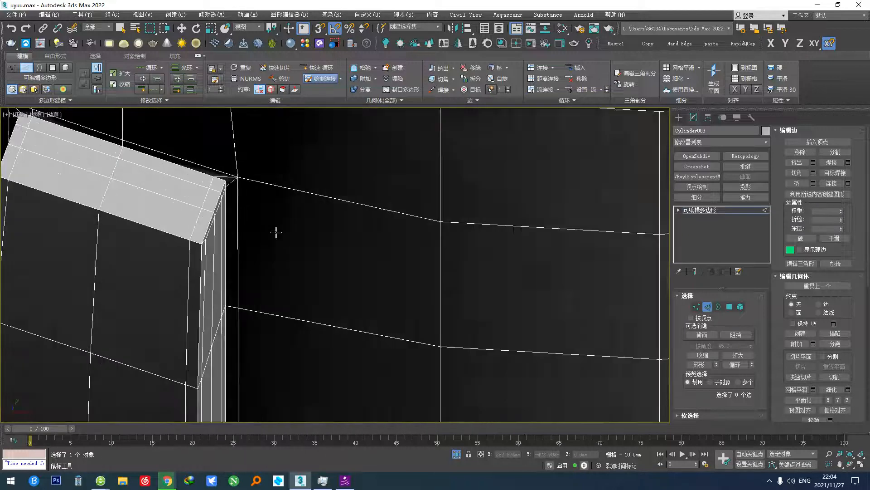
middle_drag(249, 216, 270, 288)
scroll(241, 256, up, 5)
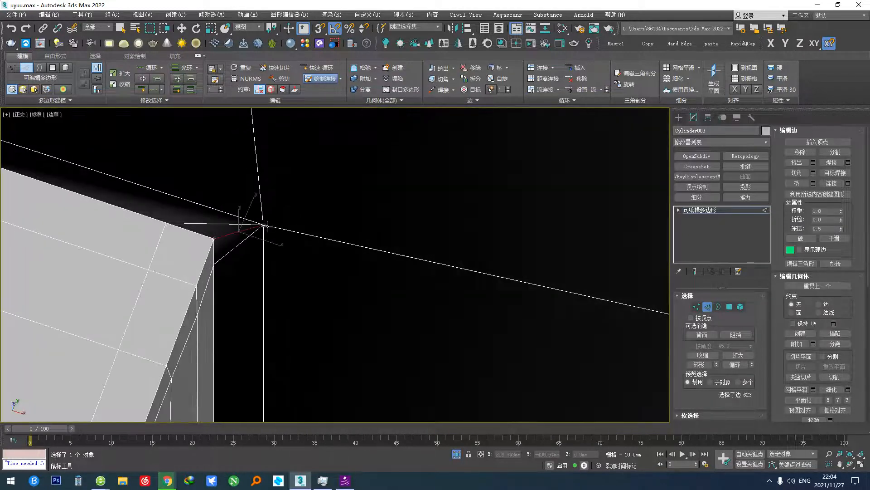
ctrl+click(164, 189)
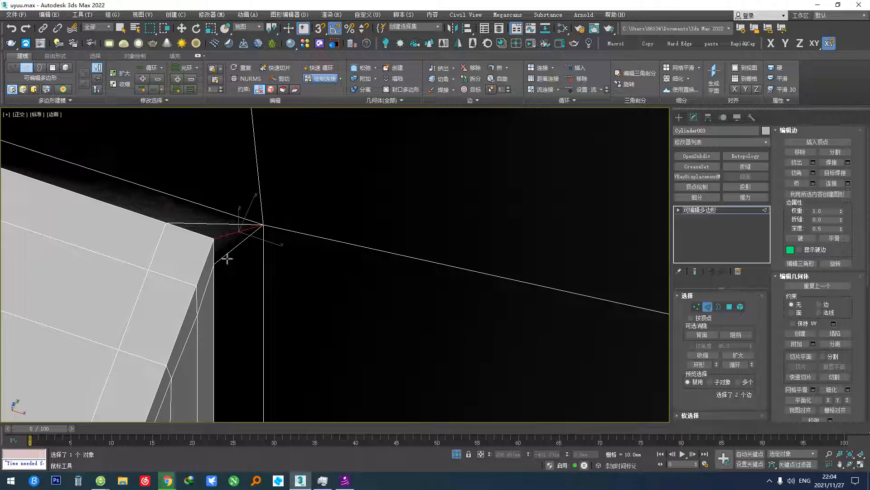
click(228, 240)
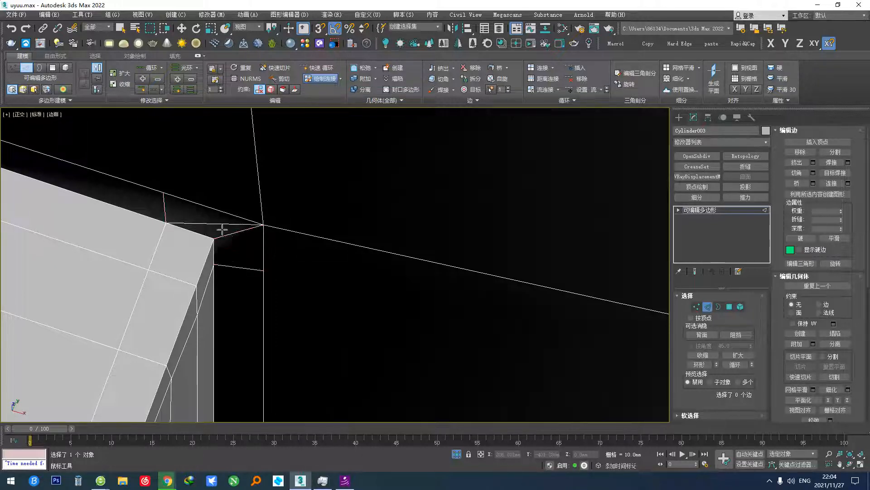
Preview the sector with one TurboSmooth iteration, inspect the mesh around the rib and undo the smoothing
key(ctrl+t)
scroll(288, 285, down, 8)
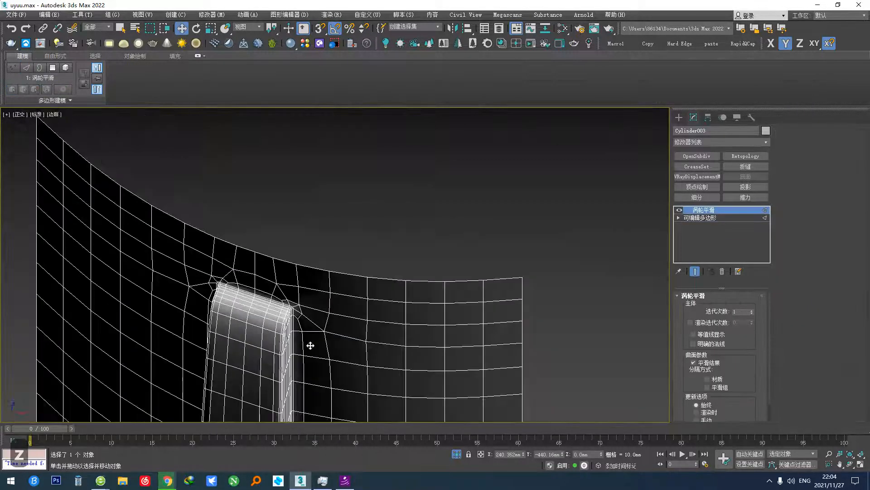
scroll(291, 330, down, 5)
alt+middle_drag(292, 331, 261, 276)
scroll(212, 315, up, 6)
scroll(212, 315, down, 2)
key(ctrl+z)
Select the flange's outer rim edge loop and extrude it with 0 mm height and a width of about 5.058 mm
scroll(301, 319, up, 4)
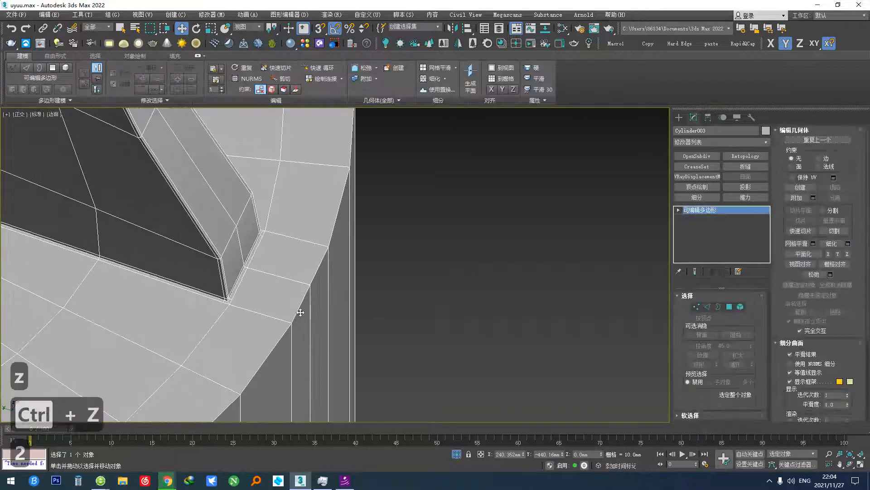
key(2)
scroll(267, 330, down, 1)
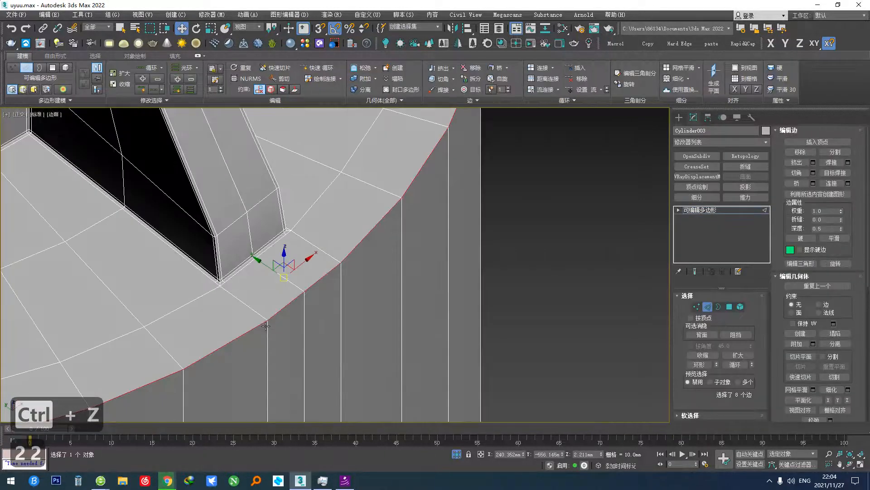
key(alt+q)
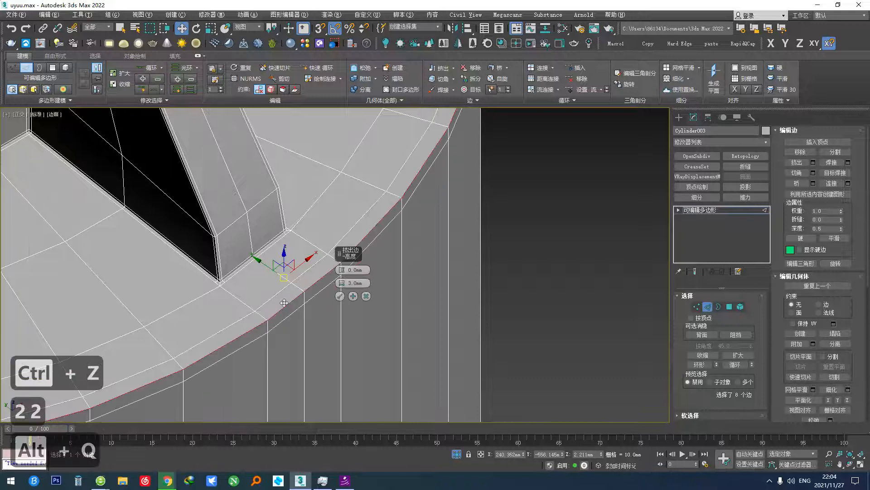
alt+middle_drag(284, 303, 314, 292)
drag(341, 283, 332, 272)
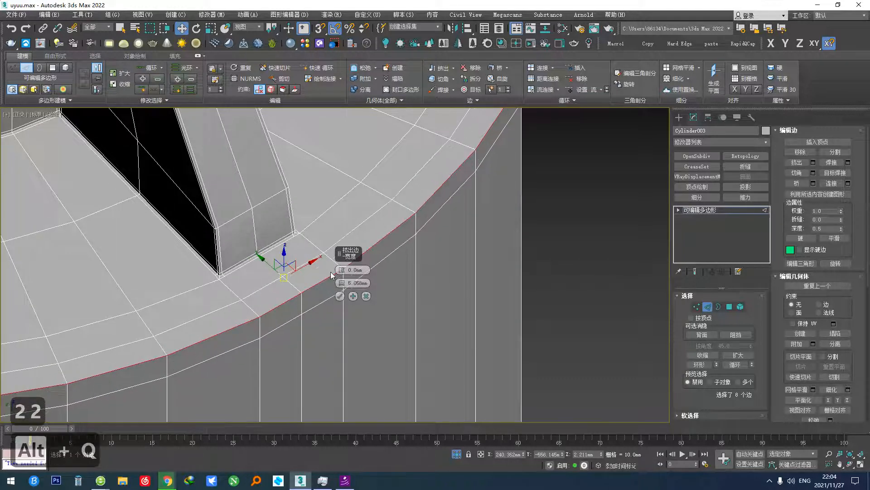
alt+middle_drag(332, 274, 280, 305)
click(340, 296)
Select all vertices of the sector
alt+middle_drag(340, 297, 324, 311)
key(1)
key(ctrl+a)
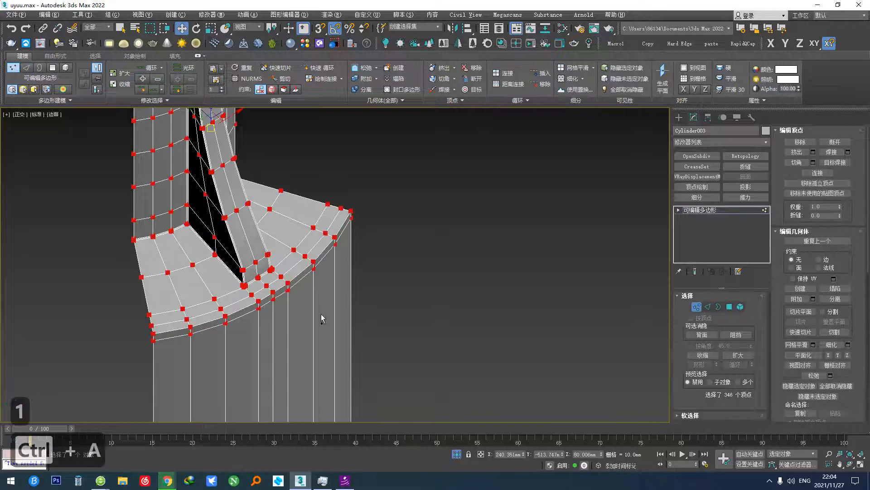
Use the Loop Tools Curve function on the flange's rim edge loop and on the support loop just inside it
click(708, 307)
alt+middle_drag(487, 328, 427, 332)
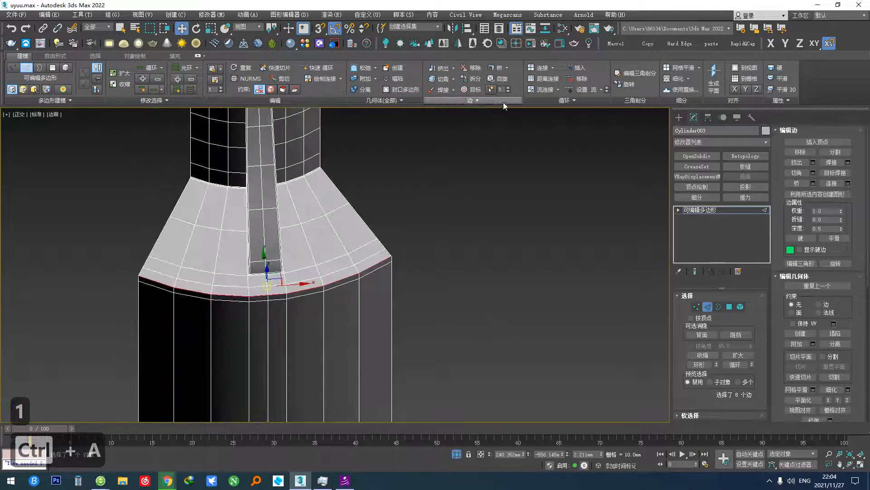
click(554, 102)
click(587, 130)
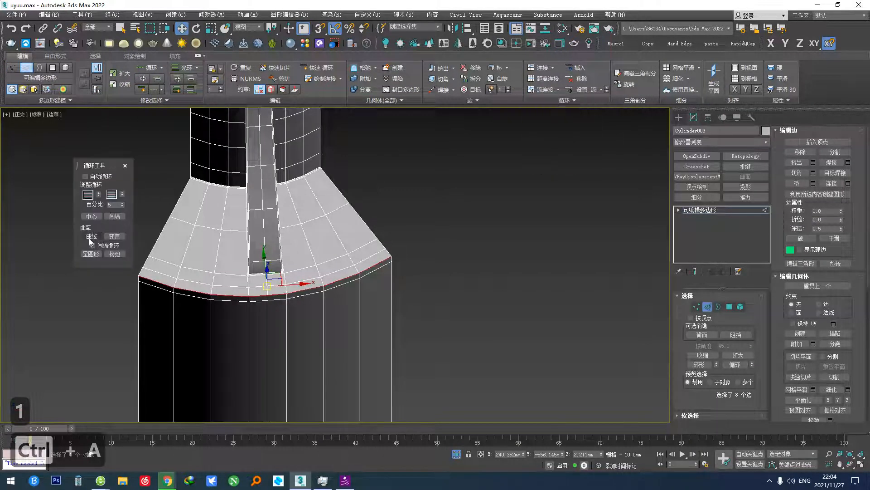
scroll(206, 286, up, 4)
double_click(236, 288)
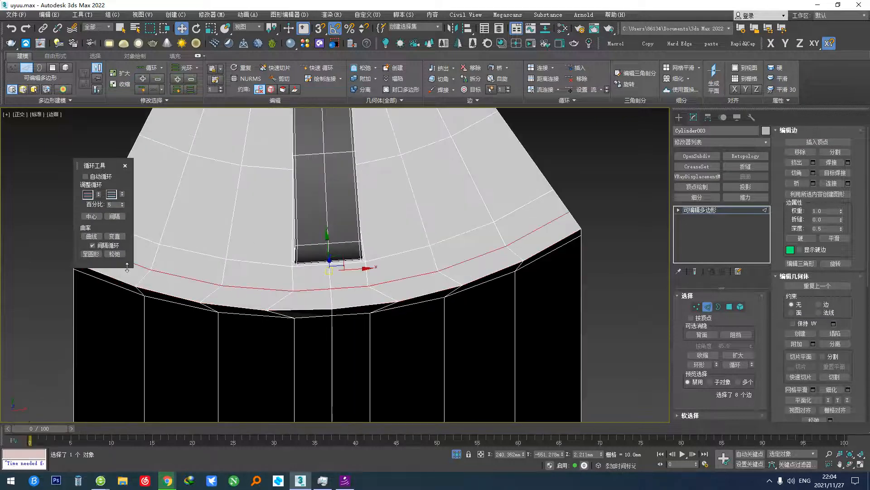
click(89, 241)
Apply the Loop Tools Curve function to the support loop just below the rim and to the skirt's lowest edge loop
double_click(189, 307)
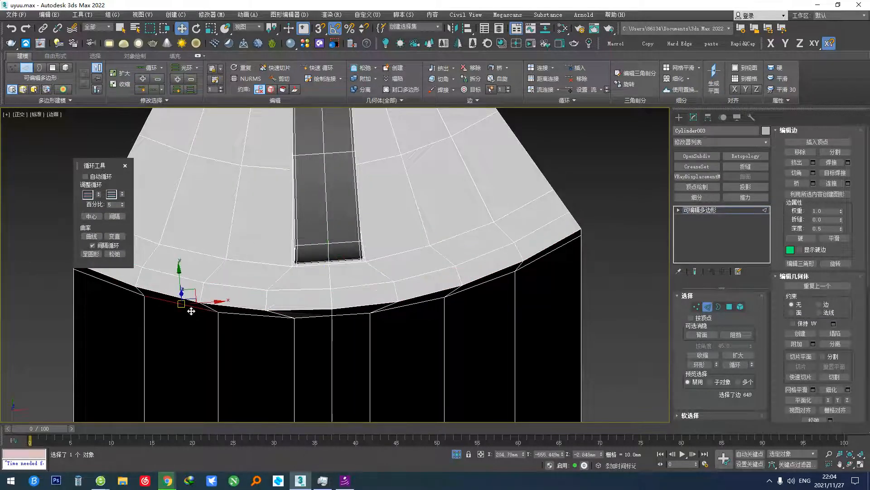
click(97, 239)
scroll(193, 240, down, 4)
scroll(213, 325, up, 2)
double_click(210, 295)
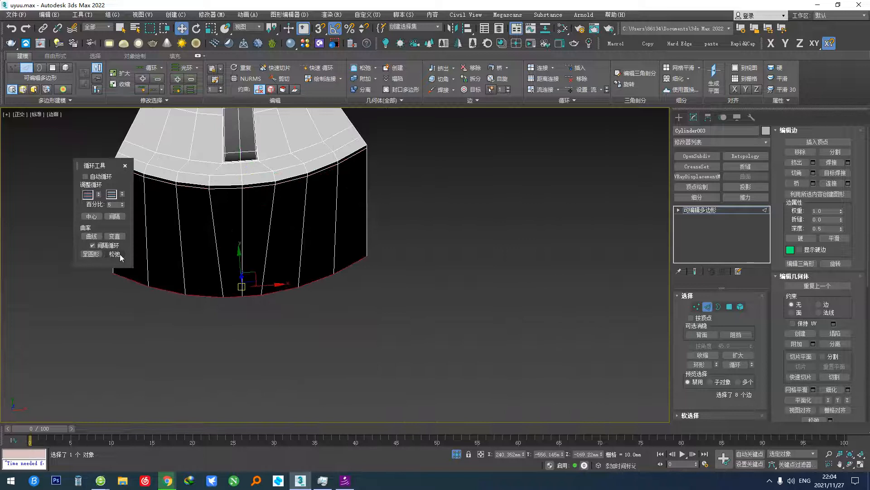
click(92, 239)
Select the stem's uppermost edge loop and extrude it with 0 mm height and a width of about 5.058 mm
middle_drag(188, 233, 196, 398)
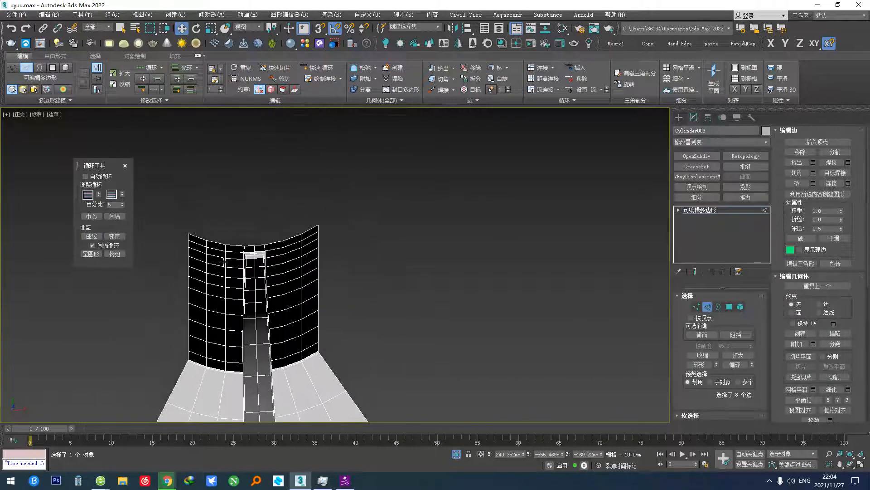
scroll(221, 264, up, 3)
scroll(247, 250, down, 1)
alt+middle_drag(248, 250, 259, 215)
middle_drag(260, 215, 294, 341)
middle_drag(236, 160, 266, 297)
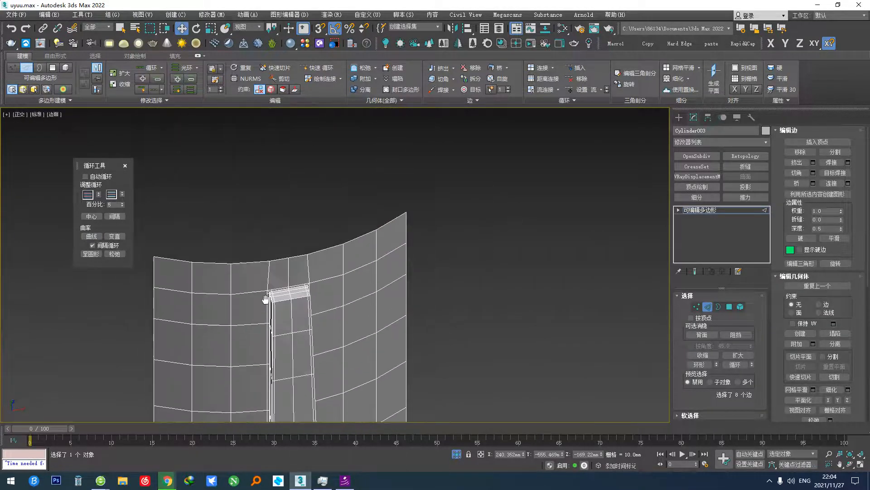
scroll(239, 281, up, 3)
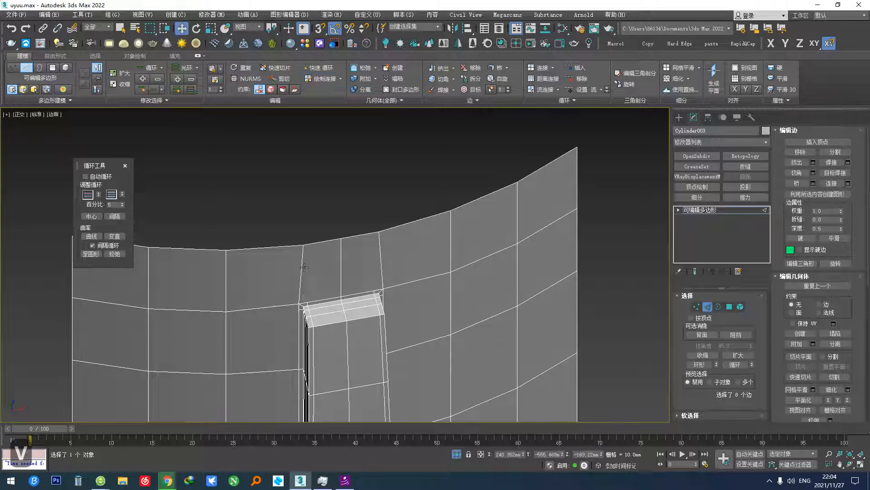
click(286, 246)
double_click(286, 246)
key(alt+q)
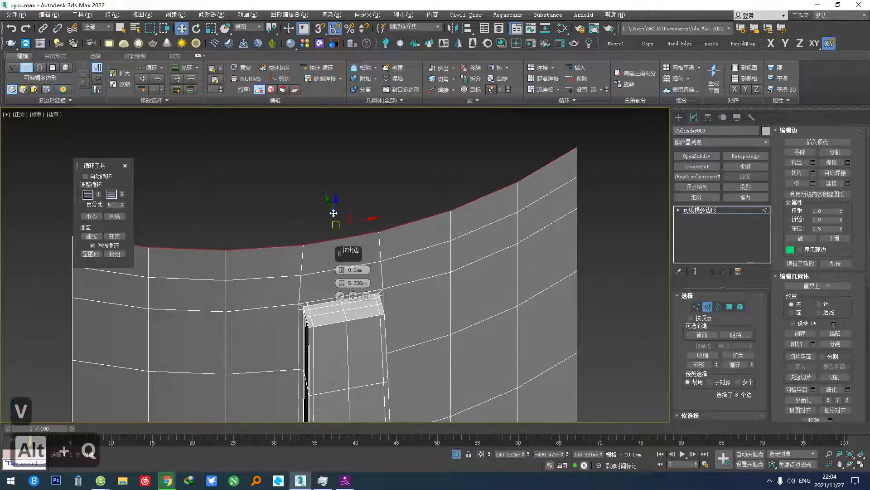
click(339, 297)
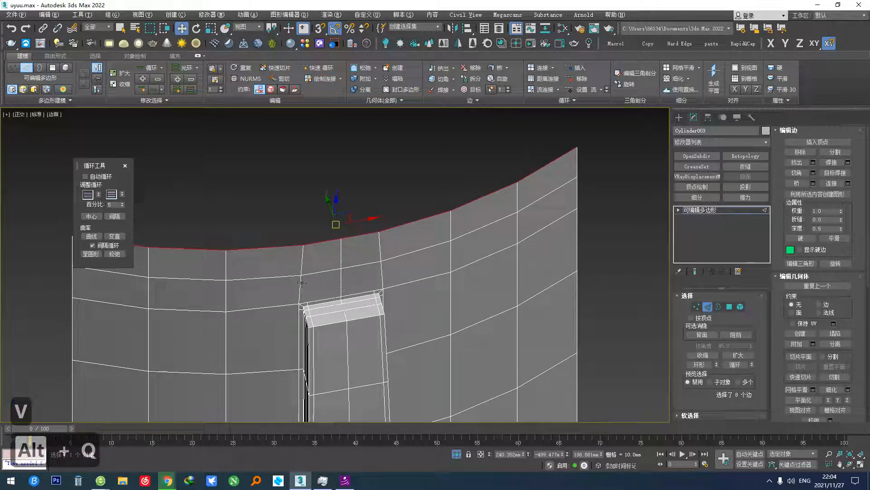
Apply the Loop Tools Curve function to the stem's uppermost edge loop and select the support loop just below it
click(696, 307)
click(707, 308)
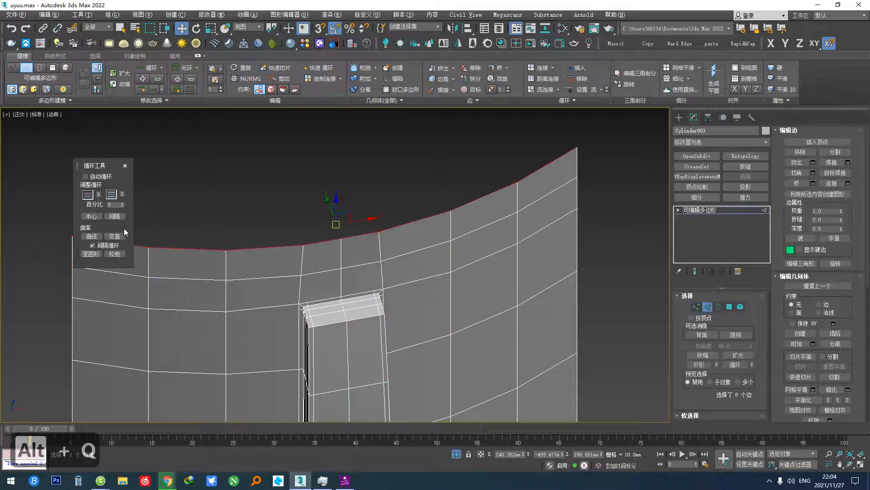
click(91, 237)
click(252, 274)
double_click(254, 274)
key(s)
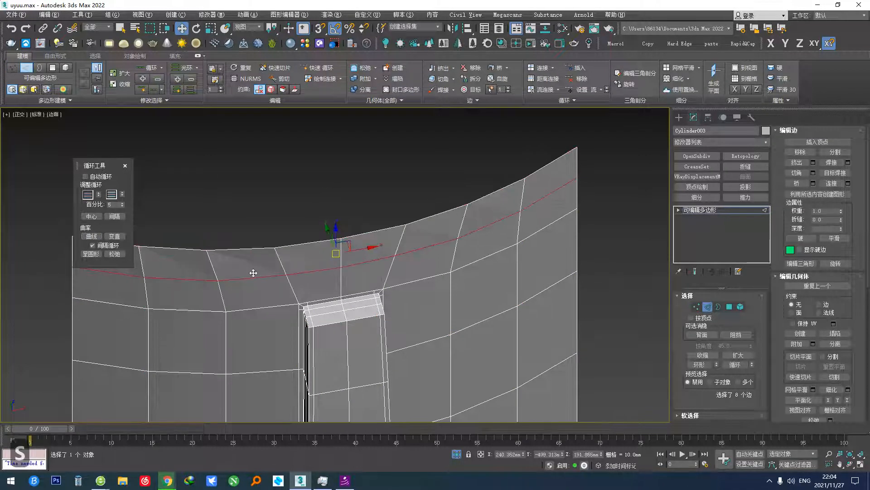
click(707, 309)
Rotate-clone the sector about the vertical axis in 60-degree increments, making five copies of type Copy
scroll(436, 304, down, 6)
alt+middle_drag(436, 305, 370, 305)
key(t)
scroll(383, 289, down, 5)
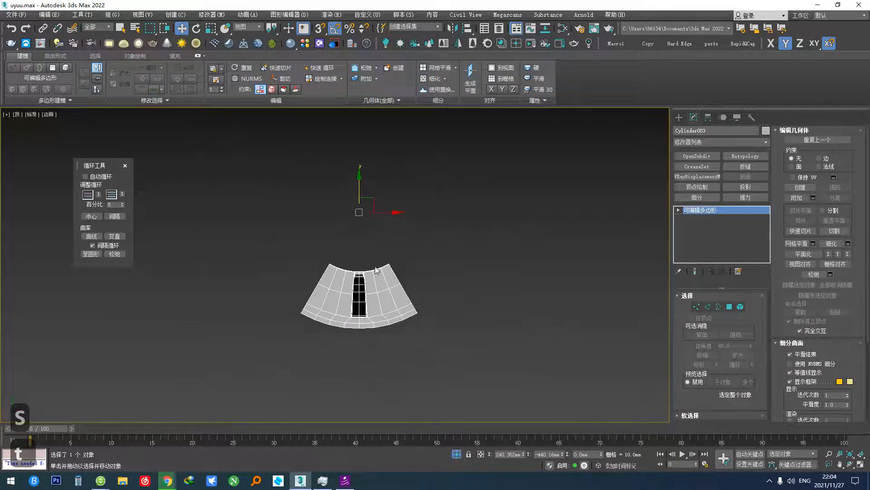
key(e)
shift+drag(389, 196, 368, 179)
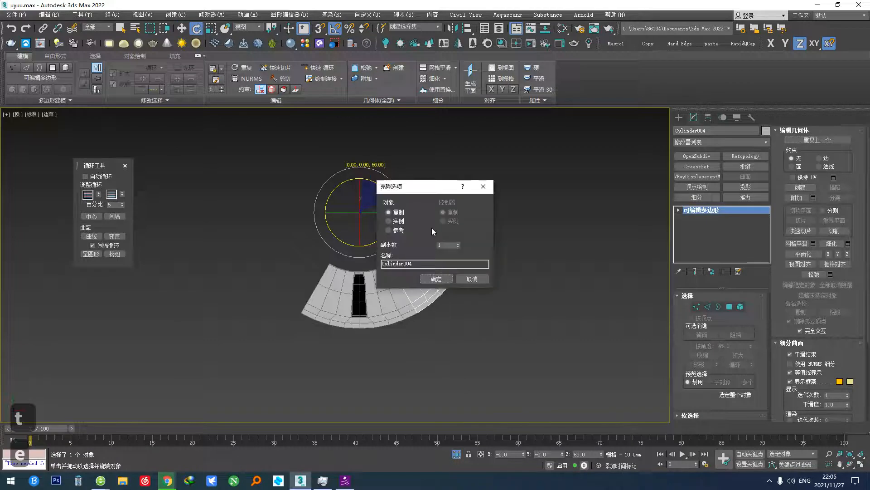
click(457, 244)
click(458, 244)
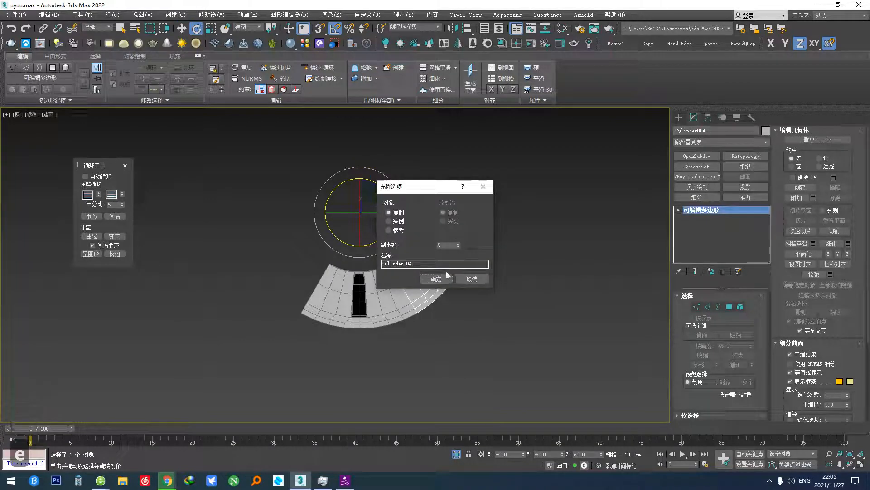
click(436, 278)
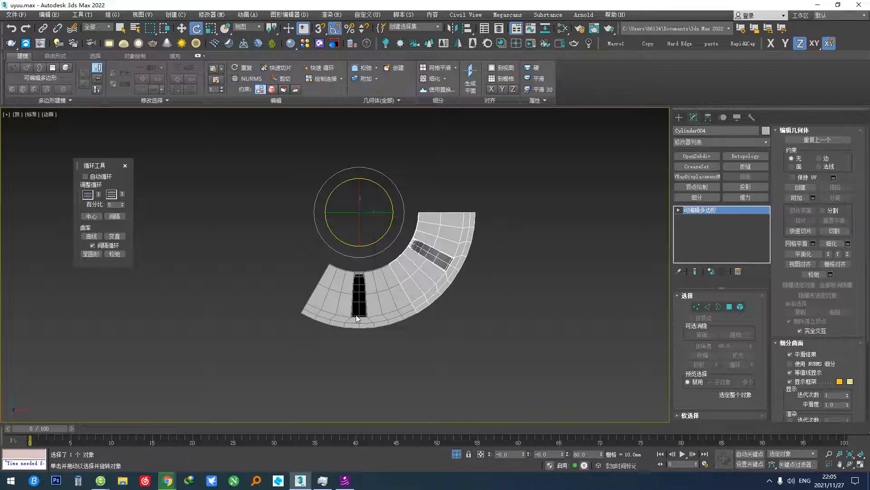
Attach the copied sectors to the original so the full ring becomes one editable poly object
key(alt+z)
click(403, 160)
click(356, 139)
click(305, 156)
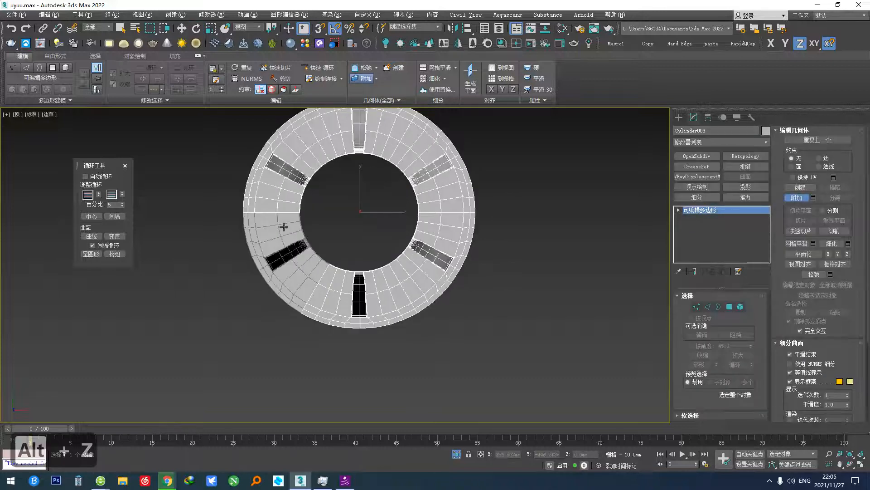
click(292, 262)
Select all open border edges of the combined ring
key(w)
click(718, 307)
key(ctrl+a)
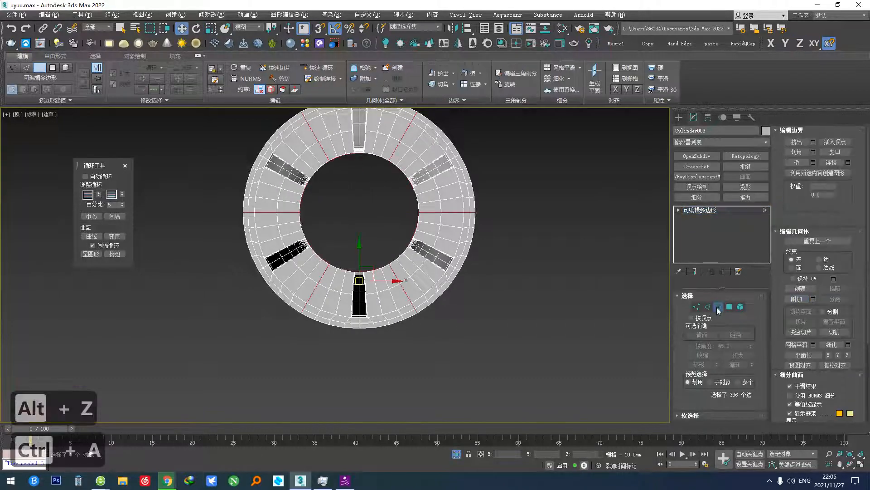
Weld the duplicate vertices along the sector seams and select the vertices around the stem's top opening
key(alt+1)
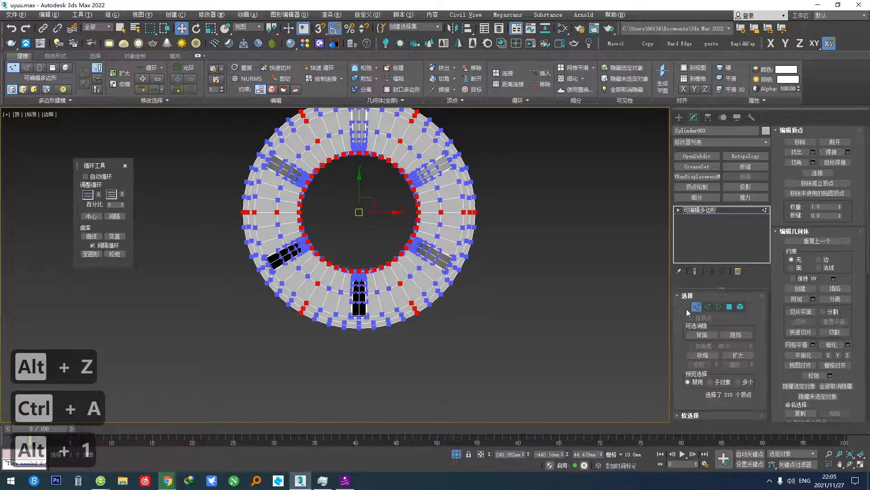
click(718, 307)
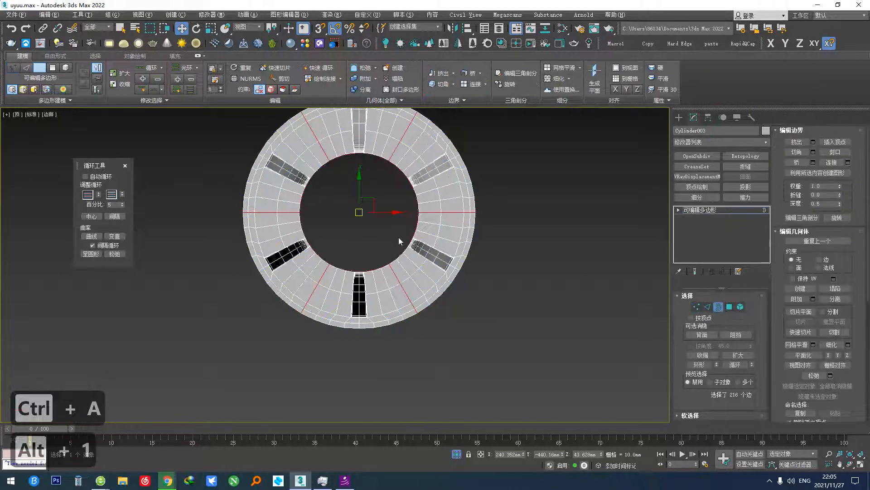
key(alt+1)
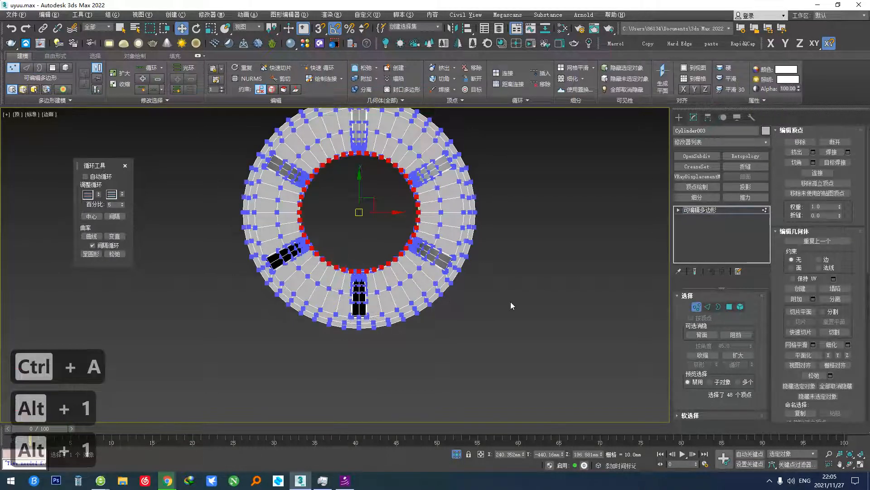
Reduce the vertex selection to two matching rim points and fill the stem's top opening with a quad grid using RapidCap
scroll(311, 256, up, 3)
drag(539, 331, 302, 222)
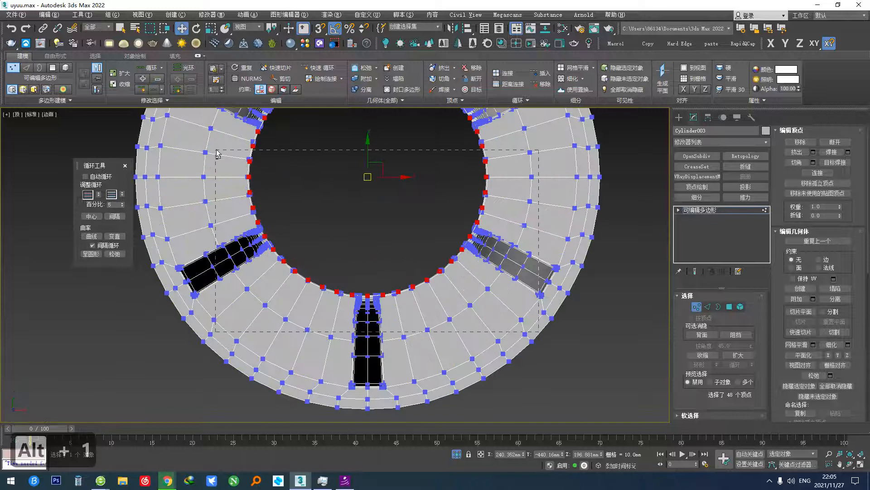
alt+drag(215, 129, 216, 130)
middle_drag(346, 179, 311, 311)
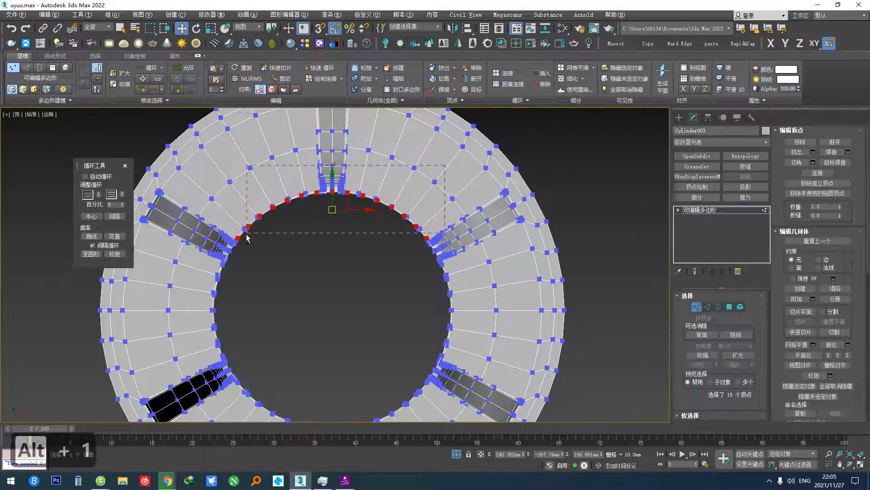
alt+drag(248, 235, 240, 232)
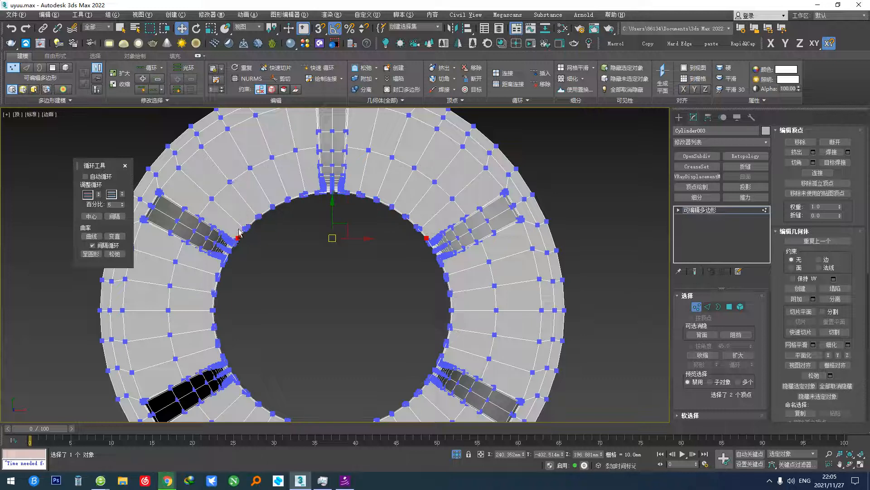
click(743, 44)
click(729, 307)
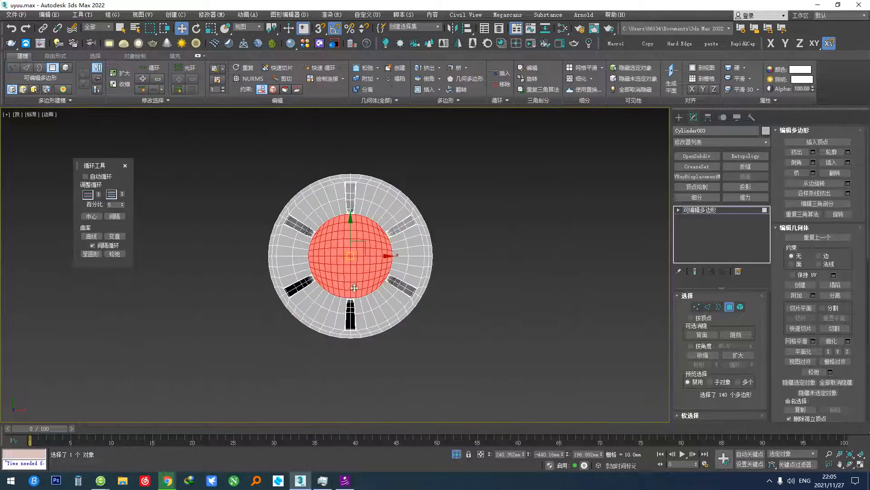
Inset the new top cap's polygons and scale them slightly inward from the rim
alt+middle_drag(336, 191, 300, 240)
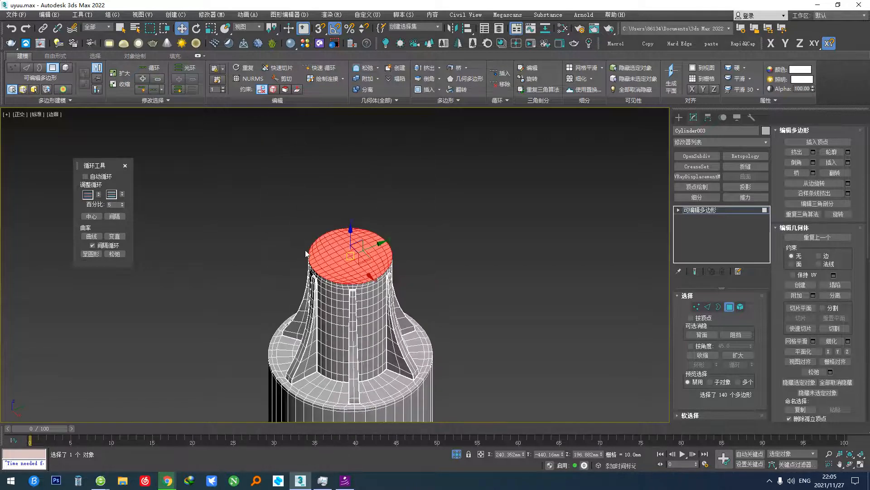
key(t)
key(alt+a)
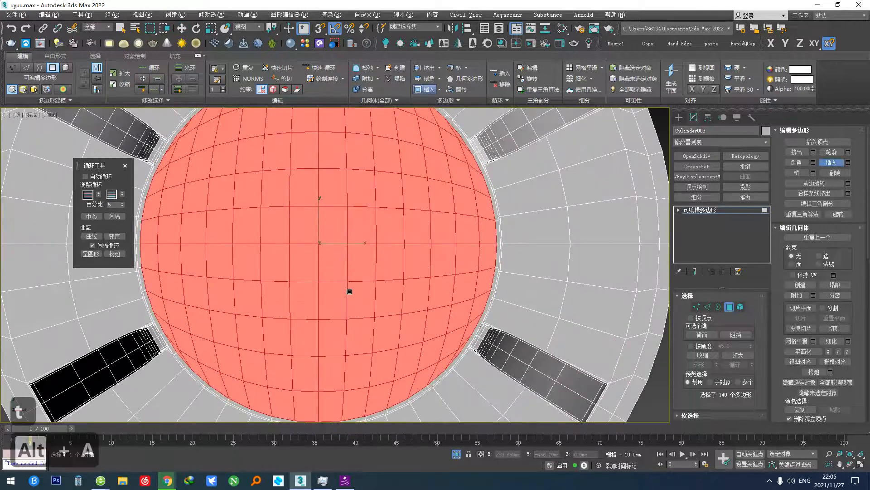
key(ctrl+z)
drag(337, 301, 311, 273)
key(r)
drag(320, 232, 321, 240)
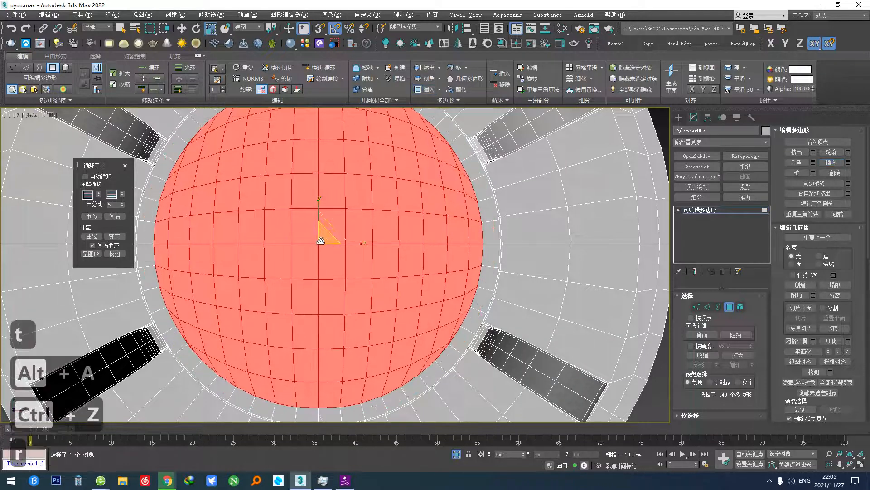
Raise the inset cap polygons slightly above the stem's rim and relax them to soften the edge
key(f)
key(w)
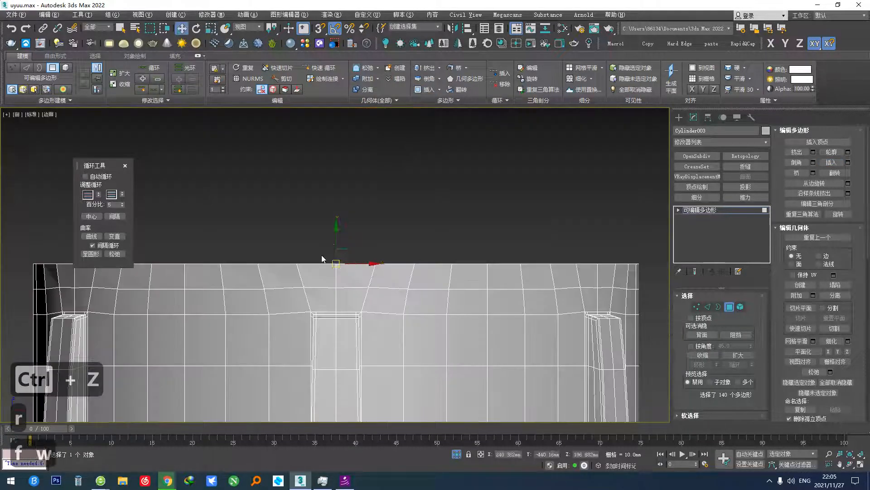
drag(334, 239, 335, 221)
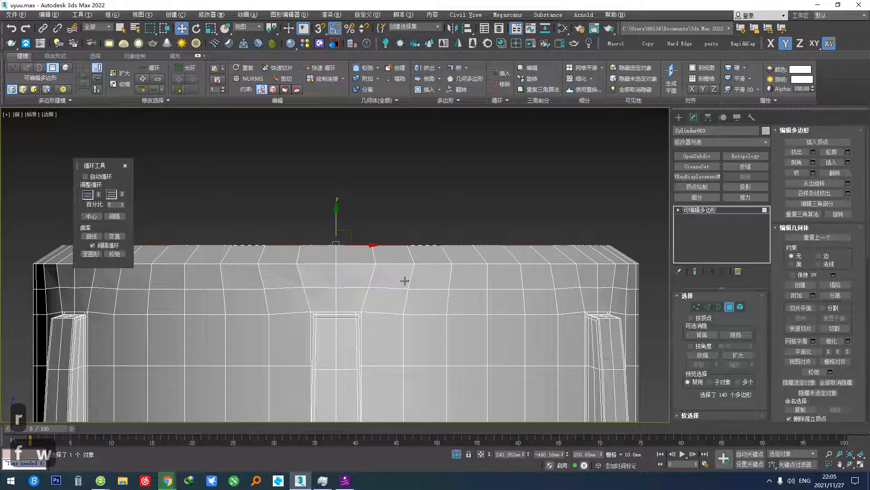
scroll(405, 281, down, 3)
key(k)
key(k)
key(k)
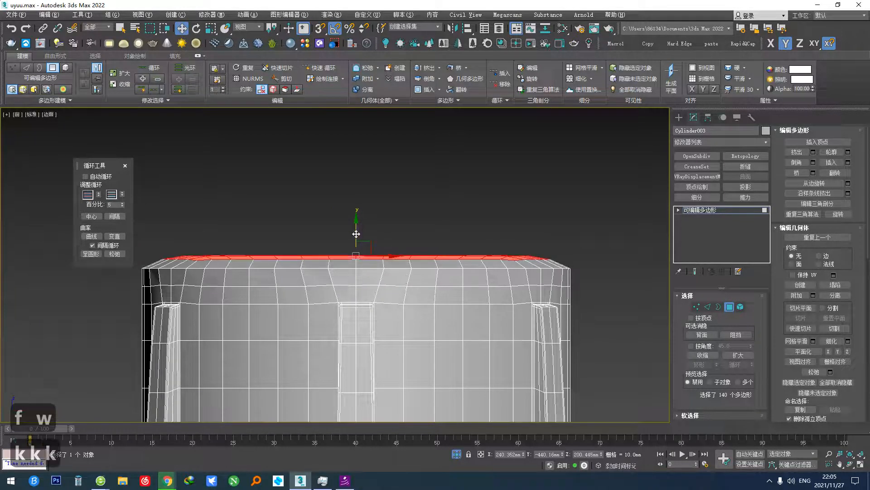
Shrink the cap's polygon selection twice, raising the inner polygons a little each time to form a gentle dome
click(709, 357)
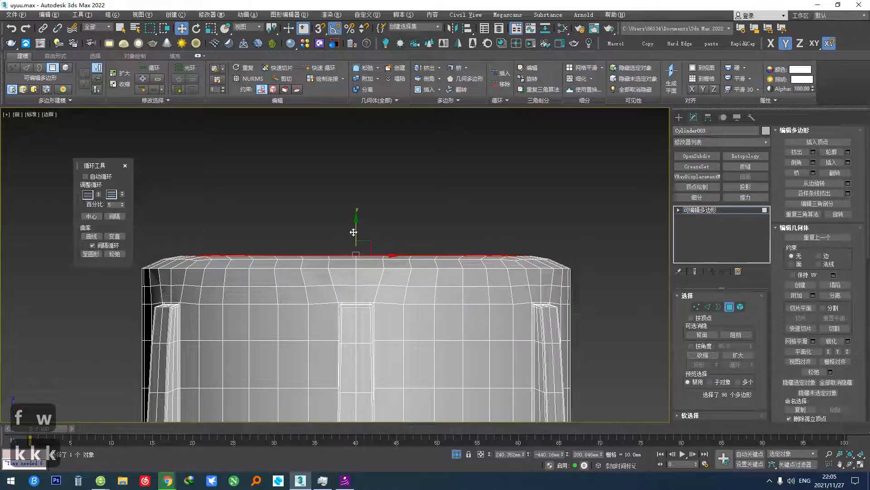
key(x)
drag(356, 234, 356, 231)
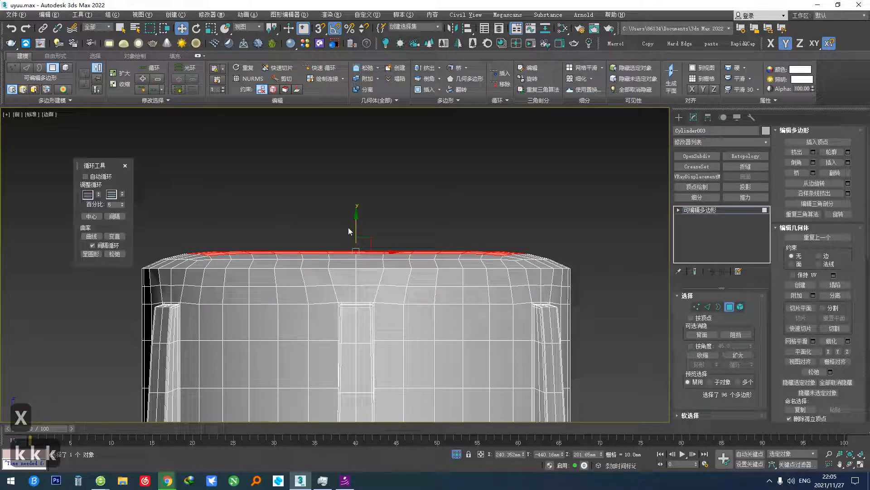
click(721, 354)
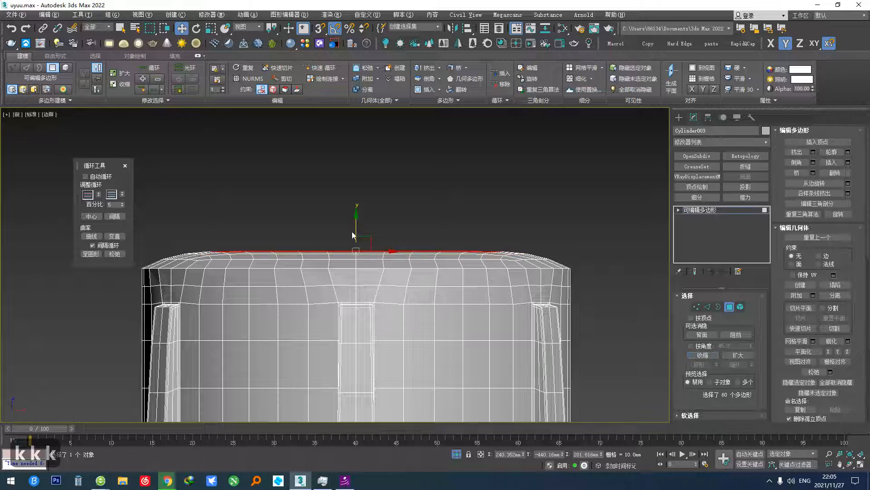
drag(356, 230, 354, 228)
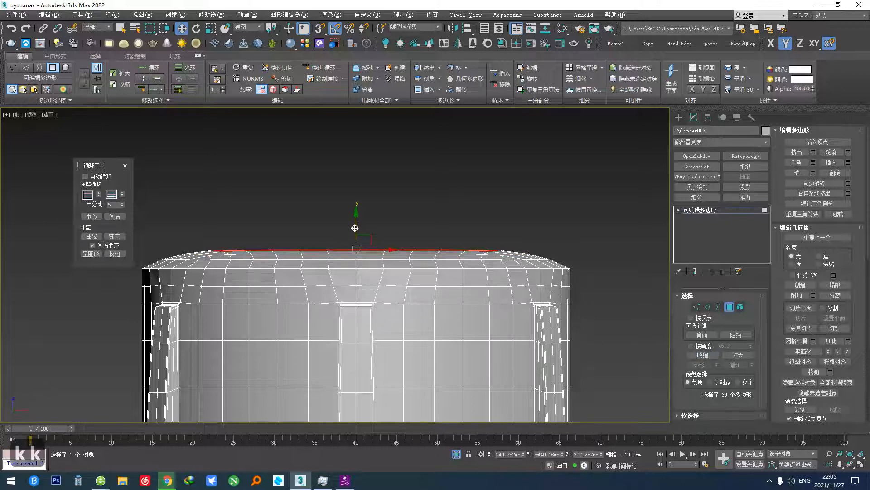
Chamfer the edge loop around the stem's top rim with an edge depth of 0.5 and a larger chamfer amount
alt+middle_drag(345, 256, 298, 307)
key(2)
key(alt+e)
scroll(303, 307, up, 4)
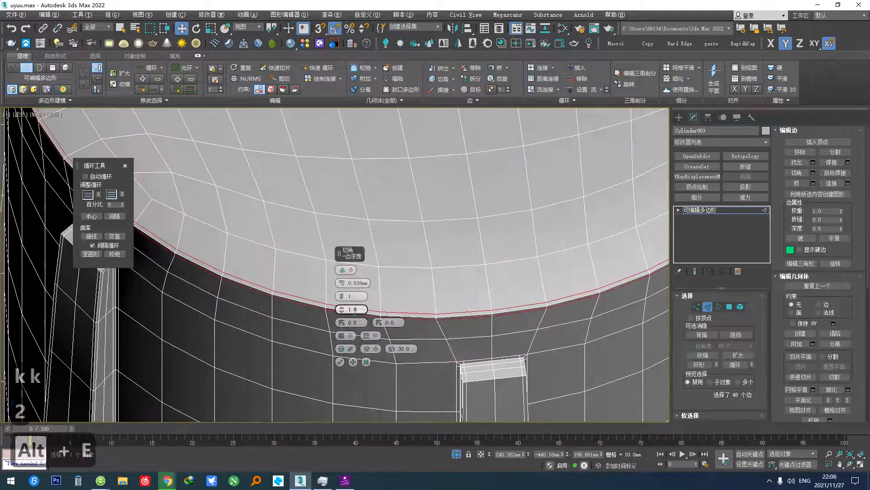
text(0.5)
key(Return)
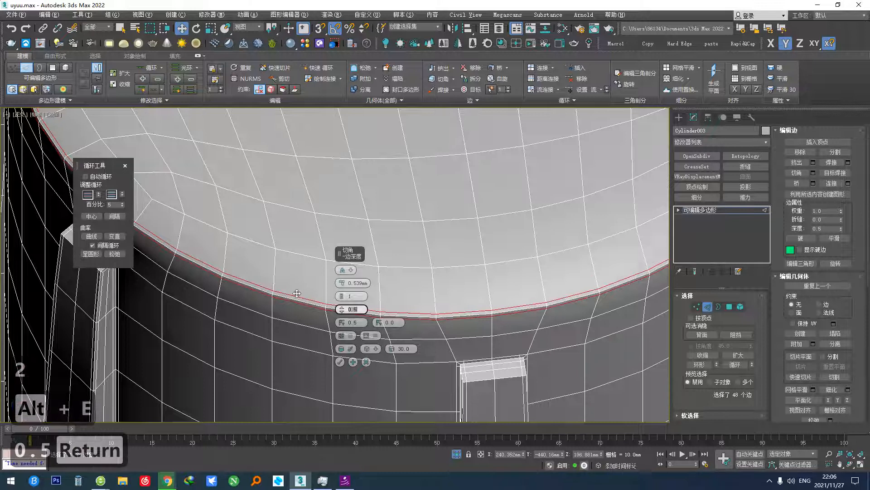
drag(343, 282, 343, 259)
click(340, 362)
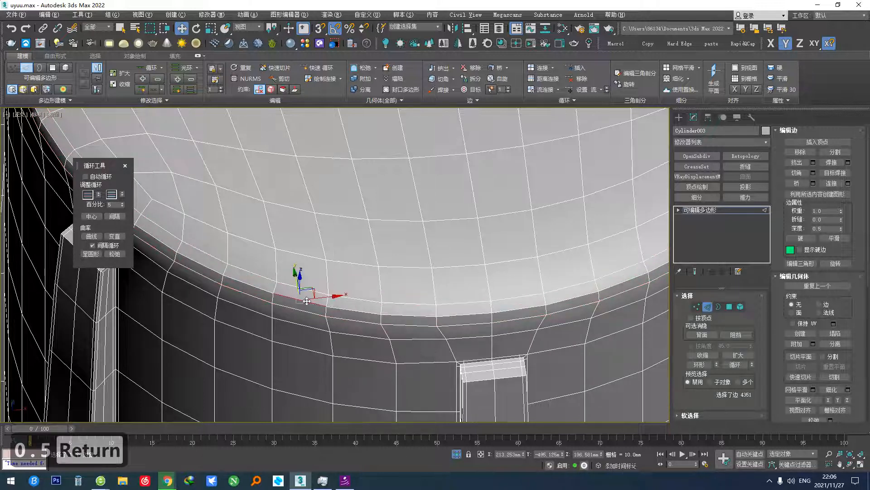
Apply Set Flow to the edge loop along the chamfered rim and check the rounded top
key(s)
scroll(340, 296, down, 3)
scroll(348, 286, down, 2)
alt+middle_drag(364, 282, 368, 304)
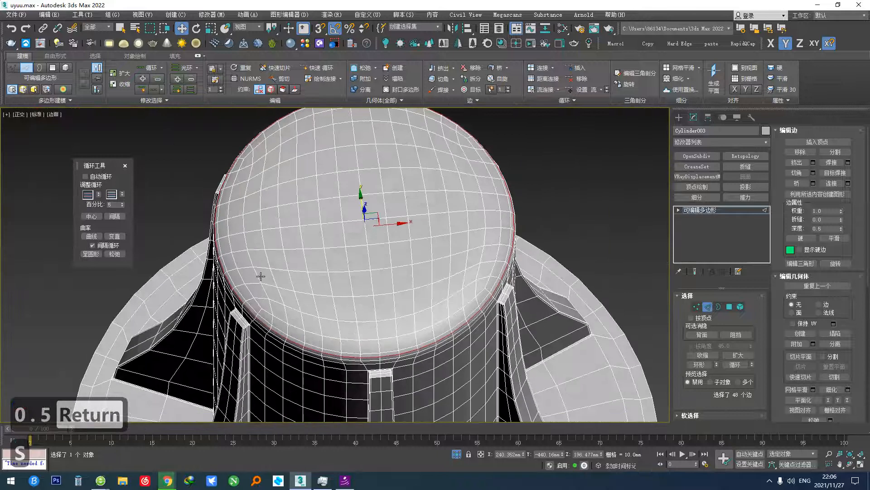
alt+middle_drag(367, 242, 357, 208)
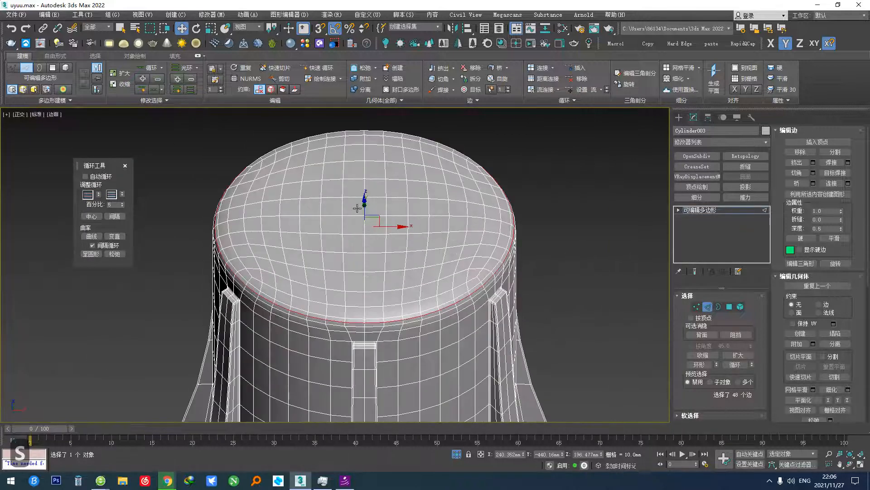
Select the four central polygons of the domed top and reshape their outline into a circle
click(731, 307)
scroll(371, 207, up, 4)
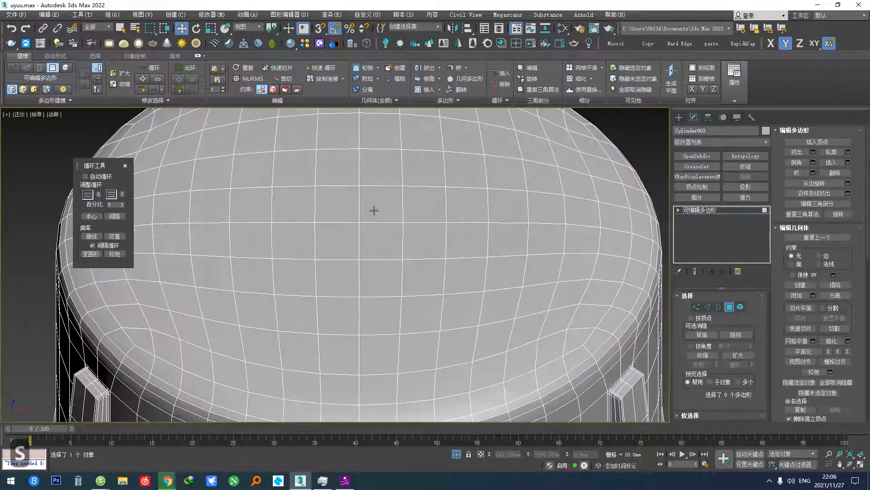
click(371, 207)
ctrl+click(381, 240)
ctrl+click(340, 244)
ctrl+click(338, 204)
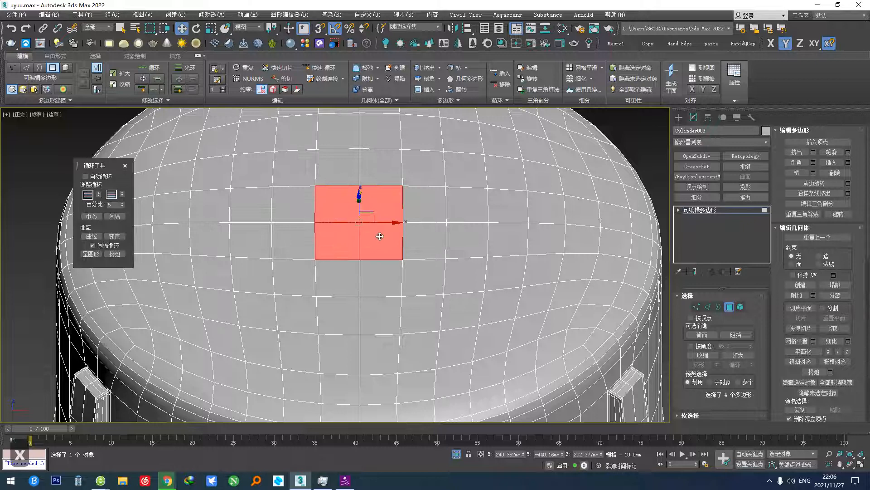
key(x)
Inset the circular patch at the dome's centre and move the inner polygons down to form a small recess
middle_drag(380, 236, 372, 284)
key(alt+a)
drag(375, 218, 362, 222)
key(w)
alt+middle_drag(348, 247, 358, 211)
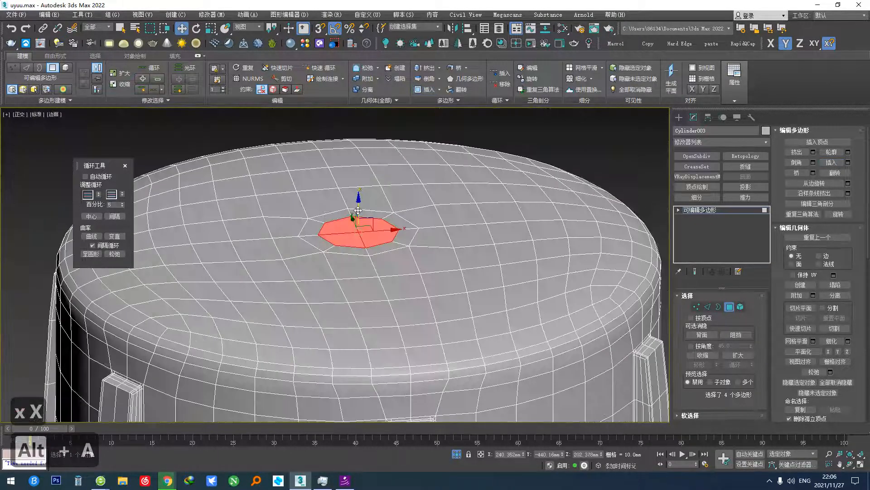
drag(358, 210, 356, 242)
Insert a supporting edge loop around the recess wall near its upper edge with Swift Loop
key(1)
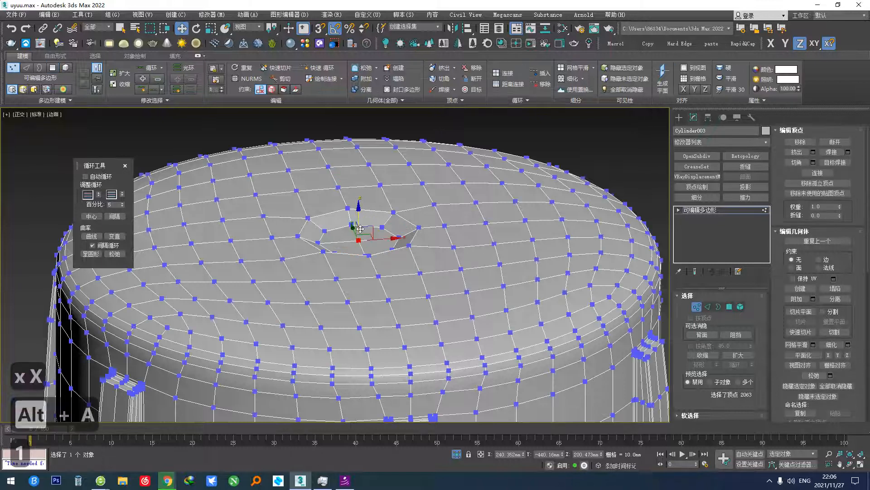
key(v)
scroll(358, 226, up, 5)
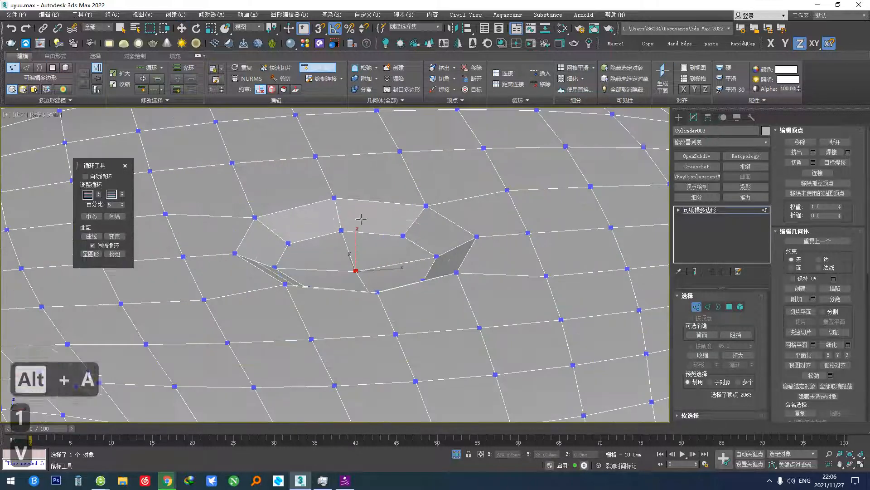
click(336, 212)
right_click(344, 206)
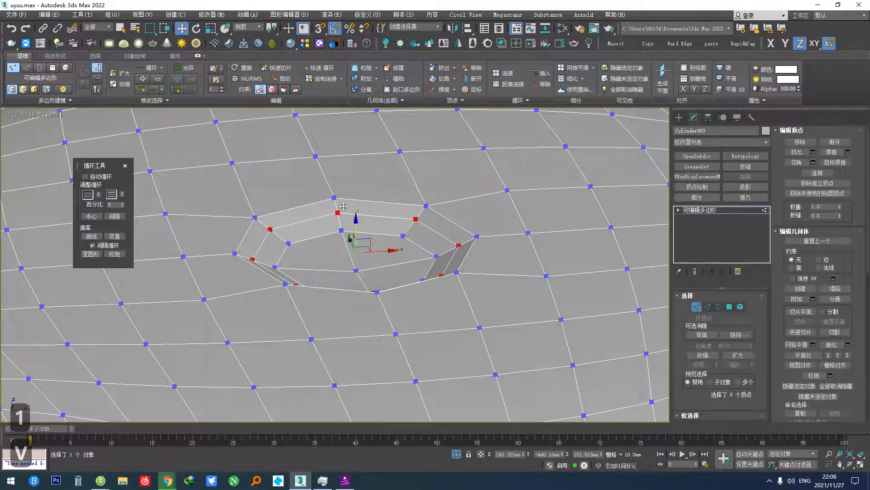
Leave vertex editing, hide the edged faces and examine the shaded cap from the recess down to the cylindrical base
click(695, 310)
key(z)
key(F3)
key(F3)
key(F4)
scroll(351, 319, down, 5)
alt+middle_drag(356, 281, 310, 251)
key(z)
scroll(346, 363, down, 4)
key(ctrl+z)
scroll(354, 336, down, 3)
middle_drag(354, 337, 337, 270)
key(ctrl+z)
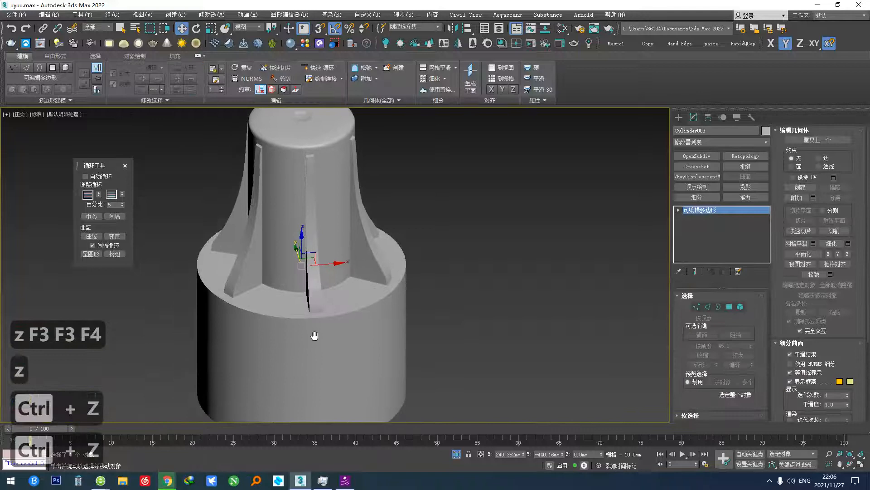
Insert a horizontal edge loop around the middle of the cylindrical base in the front wireframe view
key(f)
key(F3)
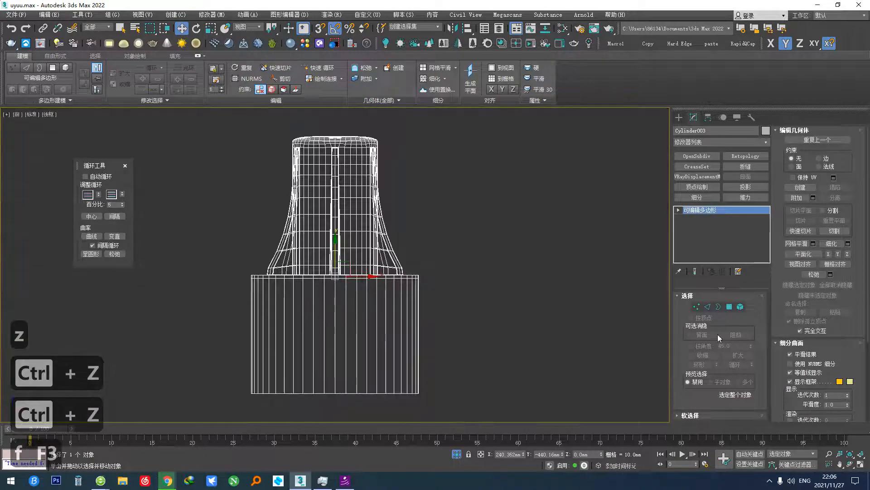
click(707, 307)
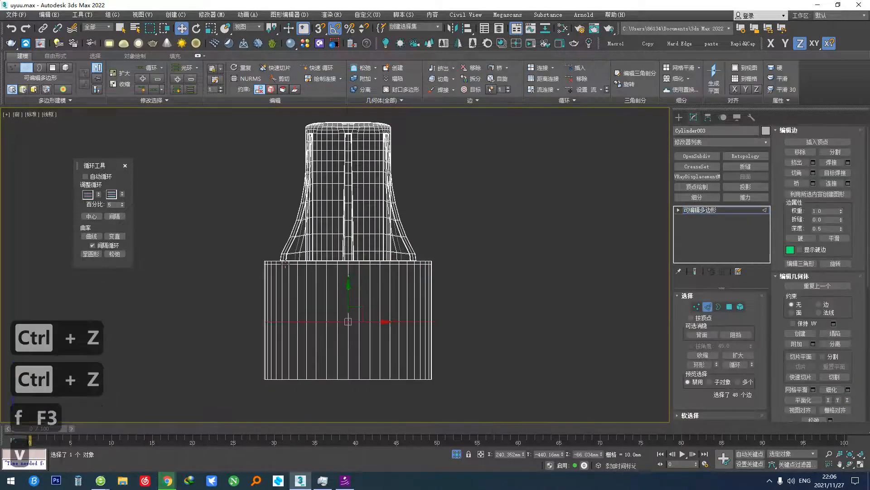
scroll(334, 331, up, 2)
Constrain edge movement to normals and push the base's middle loop outward to give the body a slight bulge
click(295, 89)
scroll(317, 286, down, 2)
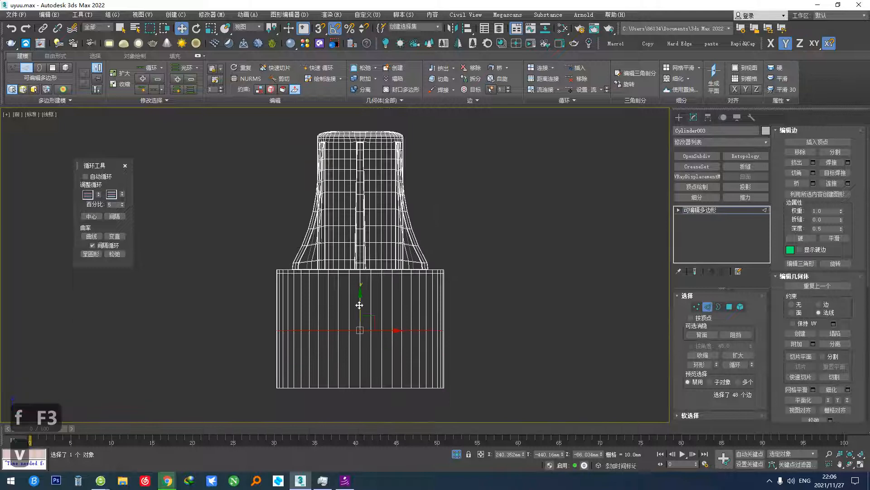
drag(356, 307, 354, 301)
middle_drag(354, 301, 349, 291)
Insert two more edge loops around the base, one below and one above its middle loop
key(v)
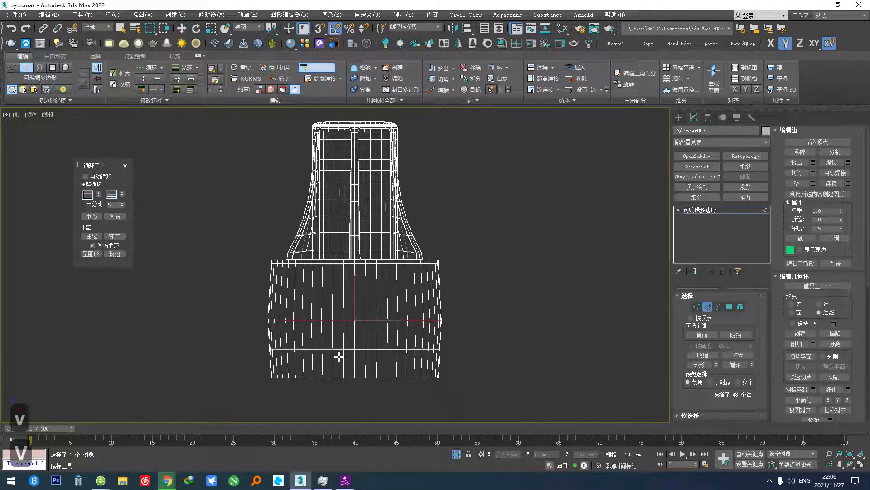
click(338, 353)
click(336, 296)
key(w)
Select the base's middle edge loop and apply Set Flow to smooth the bulge
scroll(343, 329, up, 2)
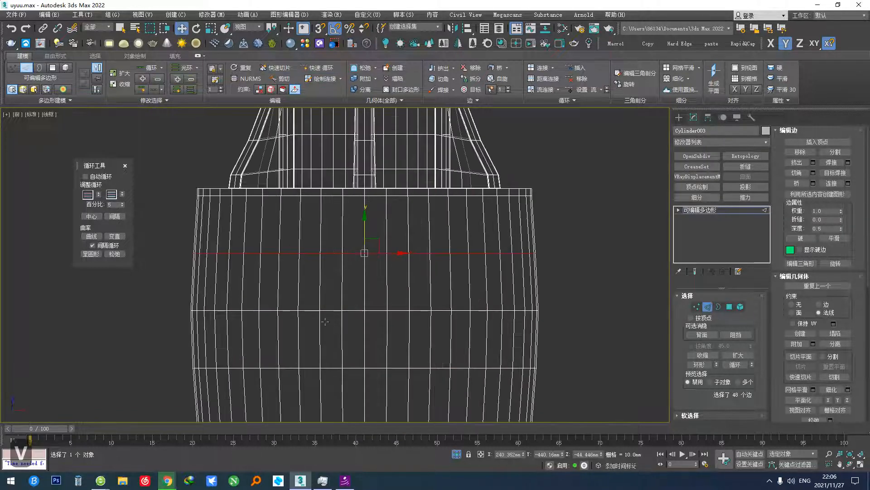
double_click(312, 311)
key(s)
middle_drag(379, 308, 358, 224)
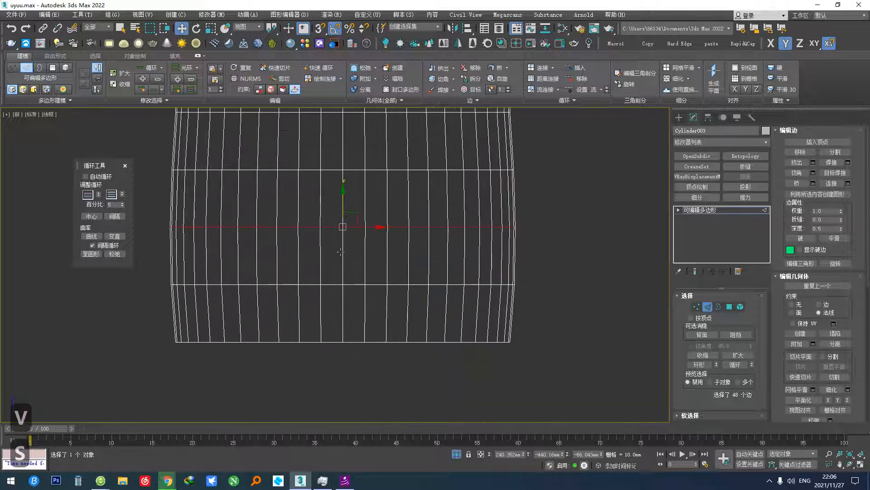
Insert four more edge loops around the base, two close to its lower edge and two close to its upper edge
key(v)
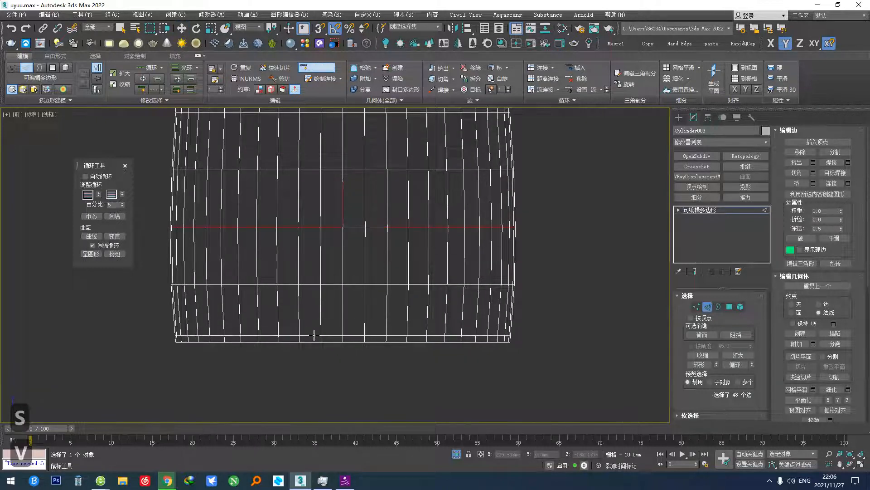
click(266, 336)
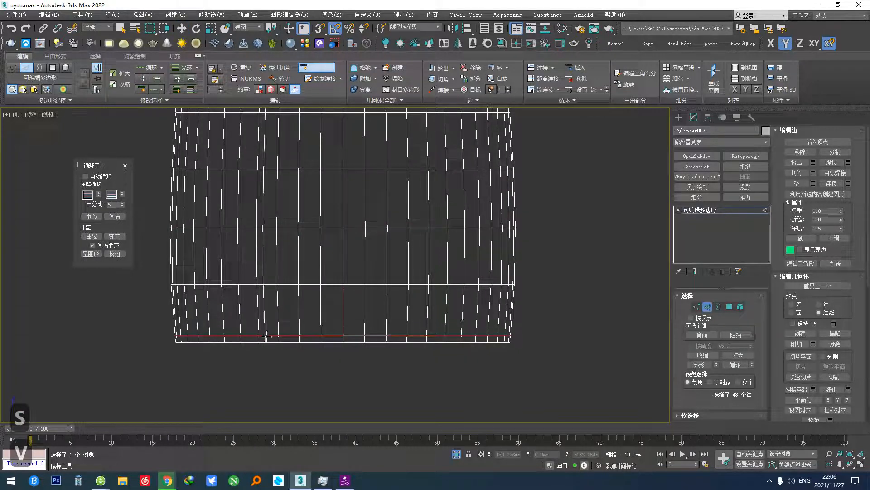
click(301, 316)
middle_drag(303, 264, 308, 312)
click(307, 175)
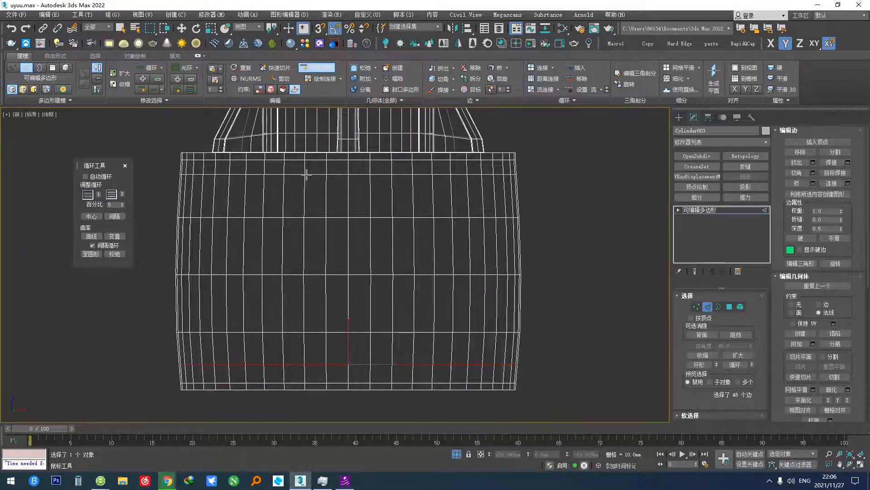
click(306, 176)
key(w)
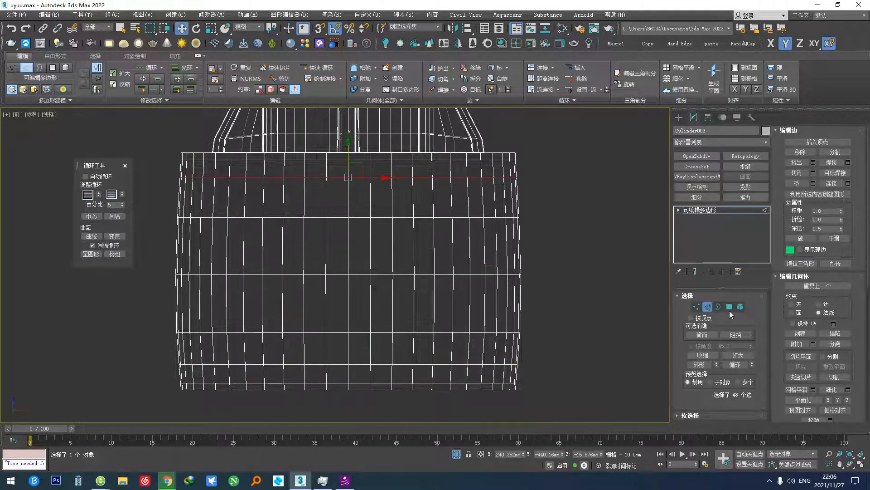
Select the wide polygon band between the base's upper and lower border loops and tessellate it
key(4)
drag(130, 364, 129, 362)
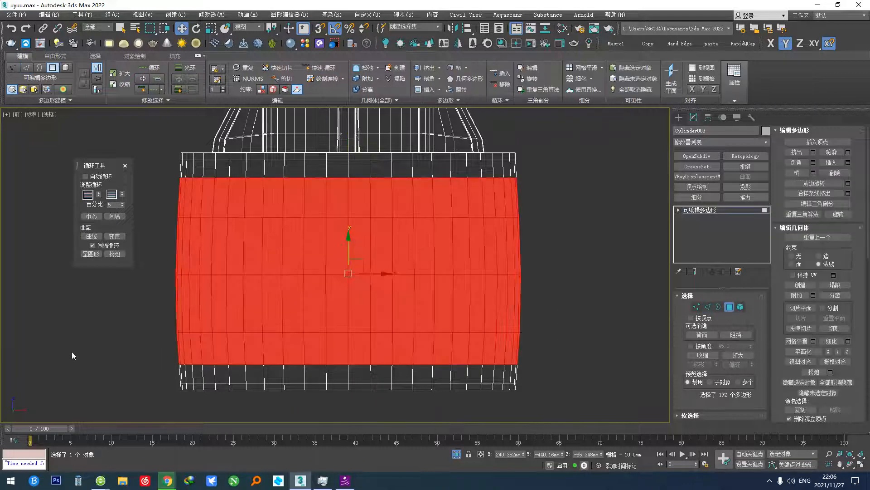
click(830, 341)
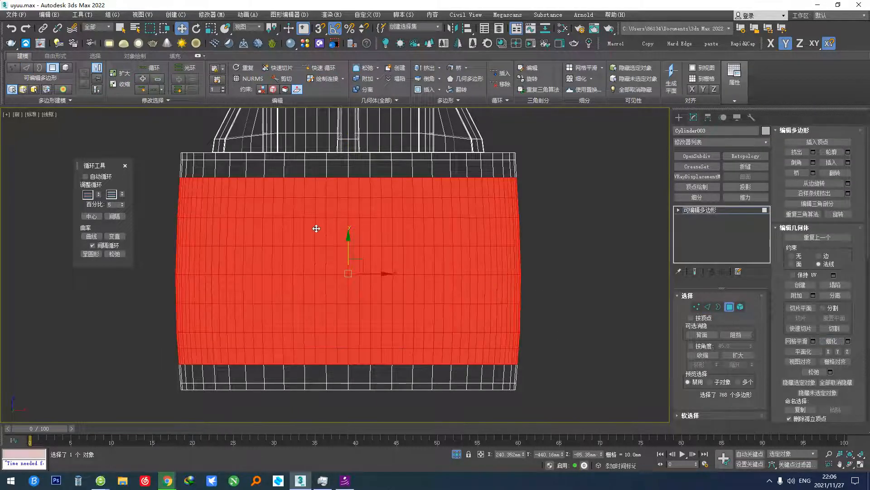
Detach the tessellated band as a separate object and select that new object
mouse_move(385, 226)
alt+middle_down()
mouse_move(393, 257)
mouse_move(341, 301)
mouse_move(328, 262)
alt+middle_up()
key(F3)
key(F4)
key(alt+d)
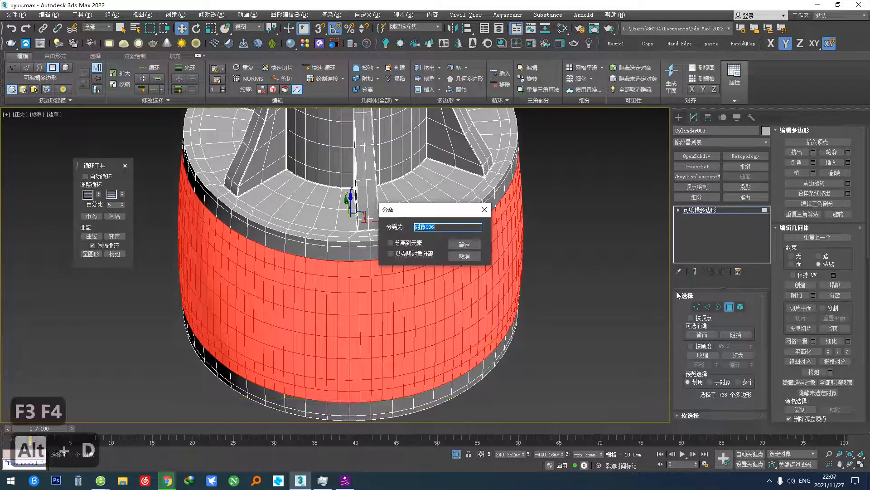
click(462, 245)
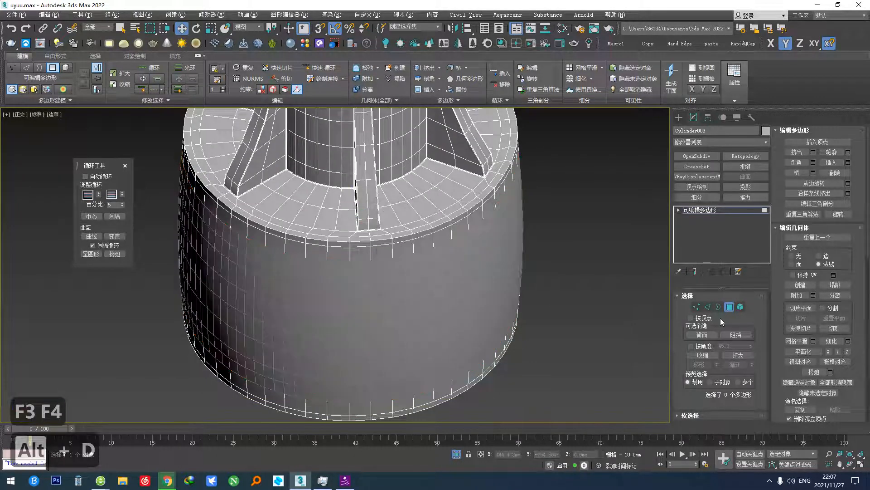
click(731, 308)
click(509, 335)
middle_drag(510, 335, 541, 318)
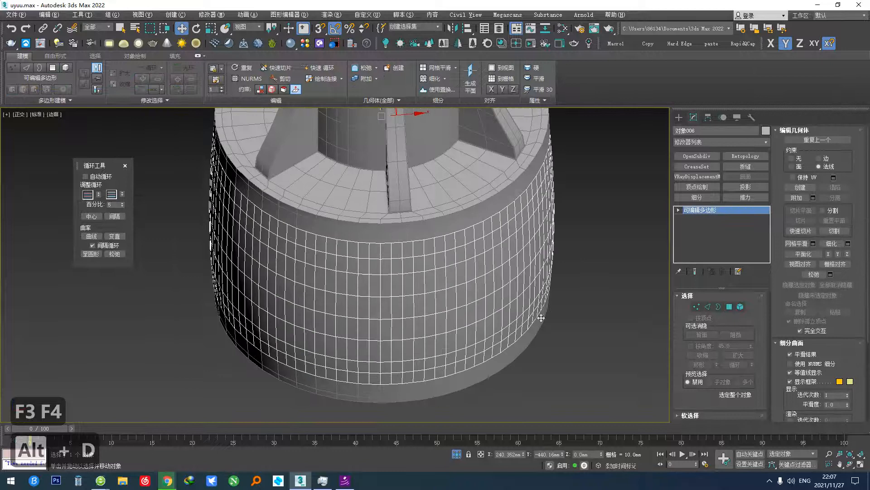
Select every vertical edge around the detached band and split the mesh along them
click(707, 307)
double_click(378, 250)
key(alt+r)
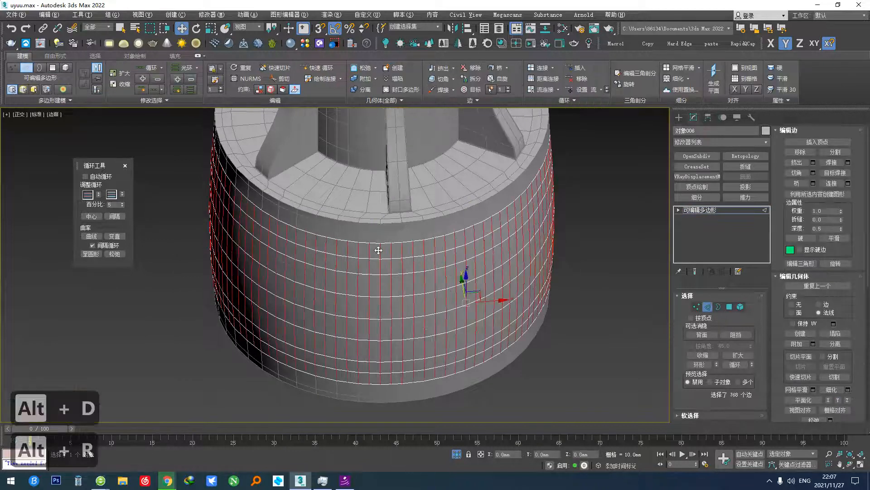
click(836, 152)
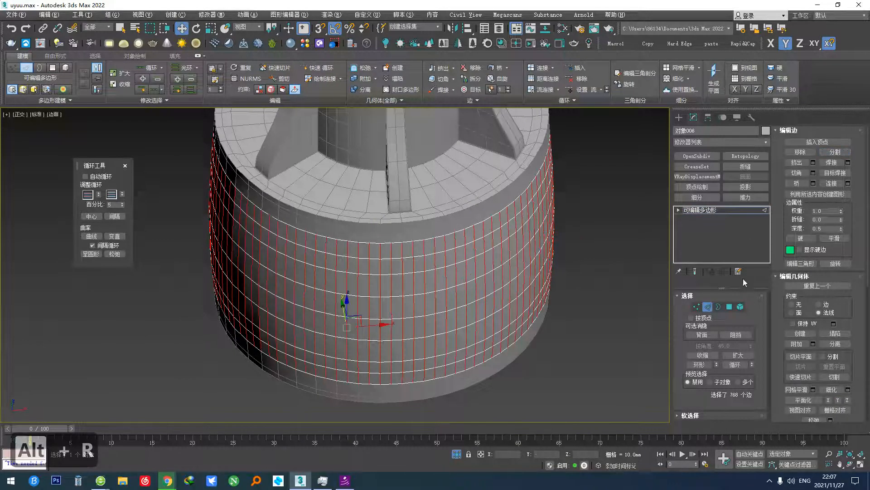
Select all polygons of the band and inset them slightly so each vertical strip gets narrow gaps beside it
click(729, 307)
key(ctrl+a)
key(alt+a)
scroll(311, 233, up, 5)
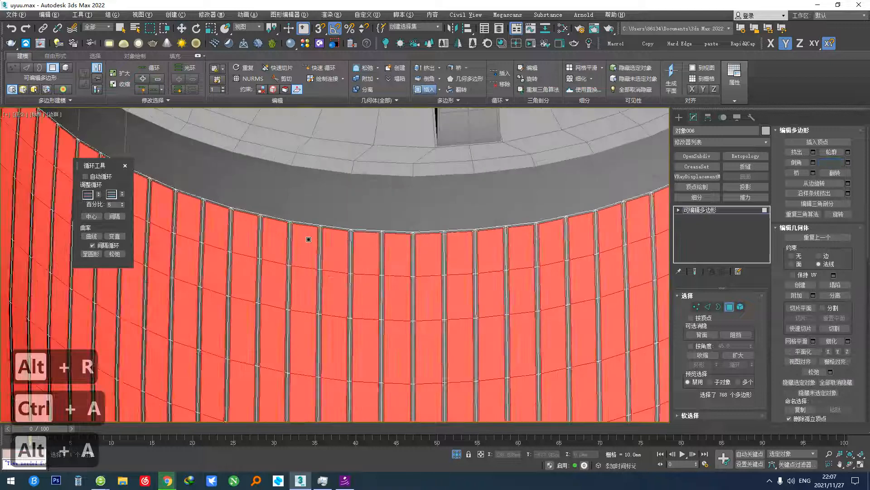
drag(309, 240, 310, 241)
right_click(309, 241)
Extrude the inset strips outward by about 2.8 mm to form vertical grip ribs
key(alt+q)
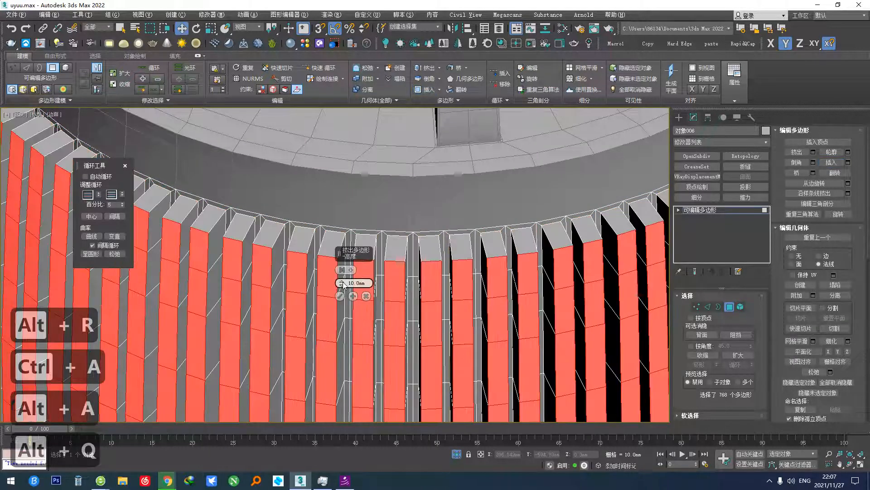
drag(343, 284, 340, 300)
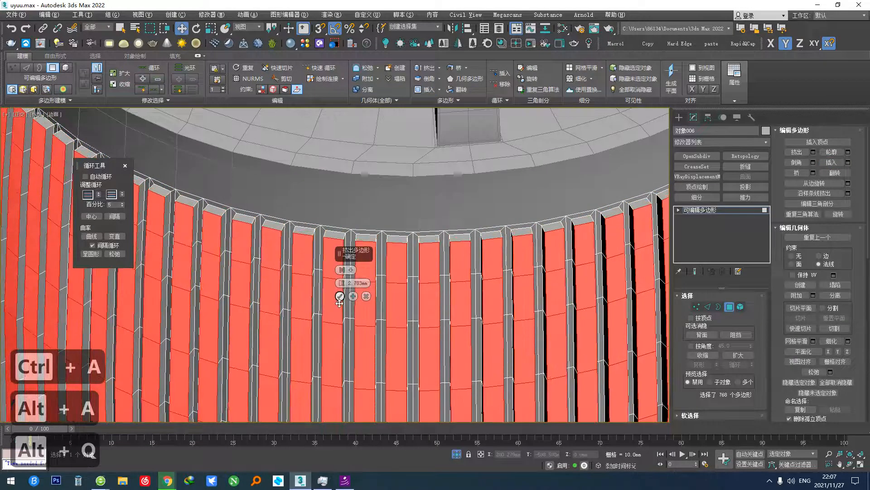
click(729, 307)
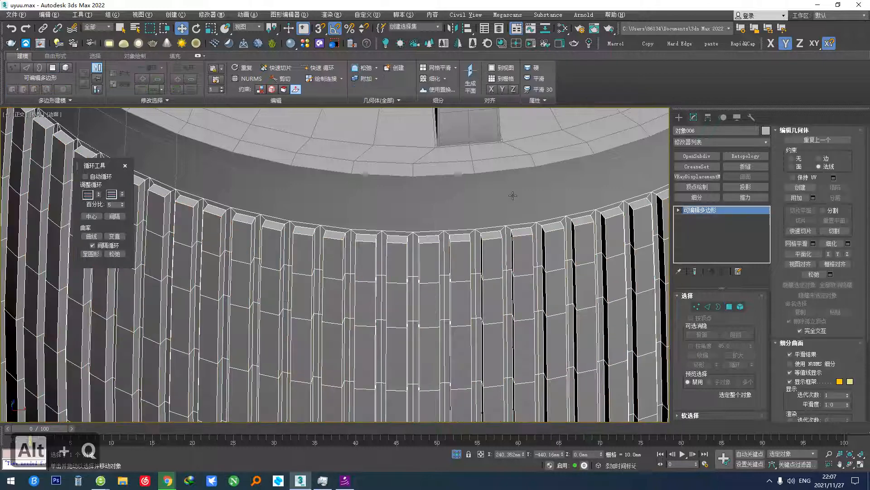
Attach the ribbed band back to the main cap body and clear the polygon selection
click(513, 195)
key(alt+z)
click(520, 288)
right_click(551, 289)
click(728, 307)
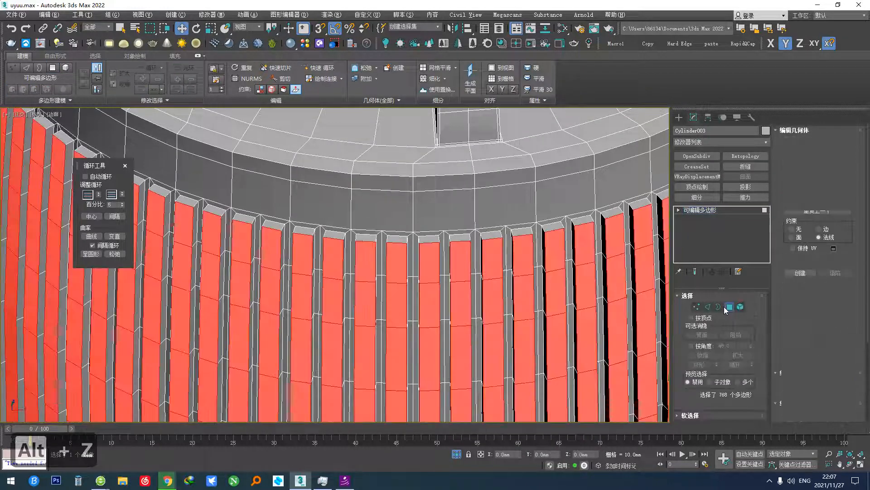
scroll(274, 204, down, 5)
click(136, 145)
Select all vertices of the combined cap and weld the coincident ones along the split seams
scroll(281, 195, up, 3)
key(v)
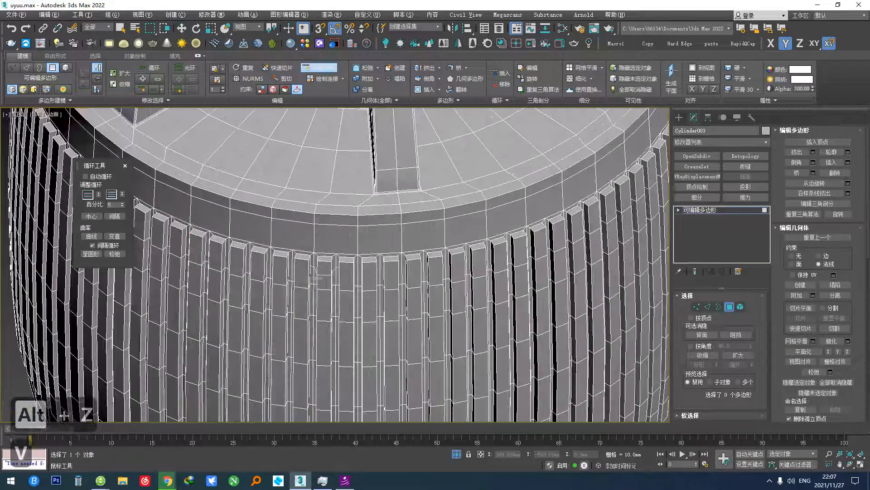
scroll(316, 277, up, 3)
key(1)
key(ctrl+a)
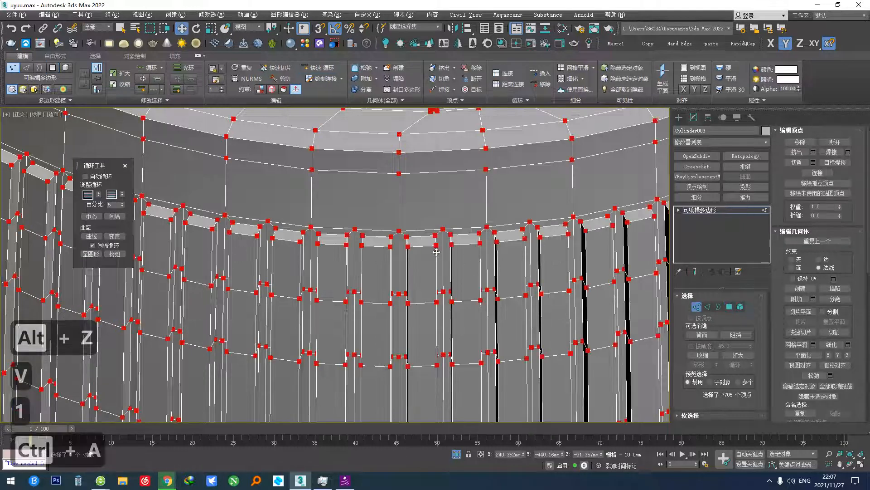
Insert supporting edge loops around the ribs close to their upper and lower ends
key(v)
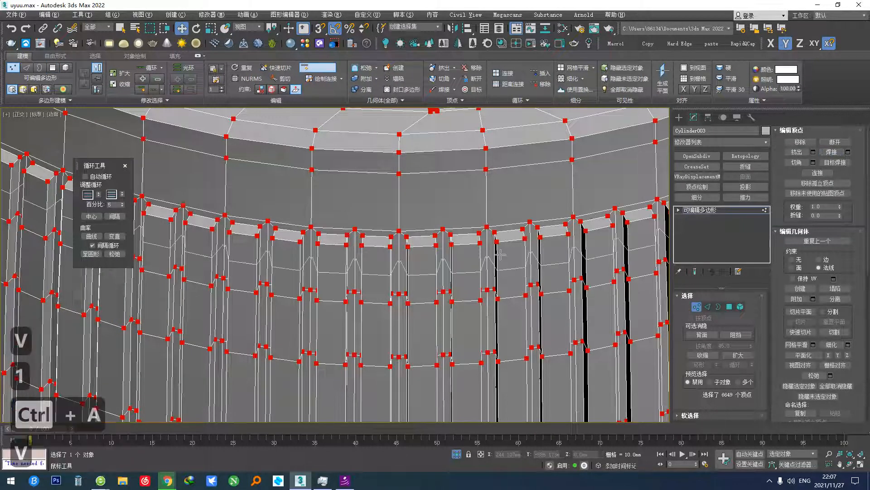
click(330, 255)
scroll(330, 255, down, 3)
middle_drag(331, 255, 419, 82)
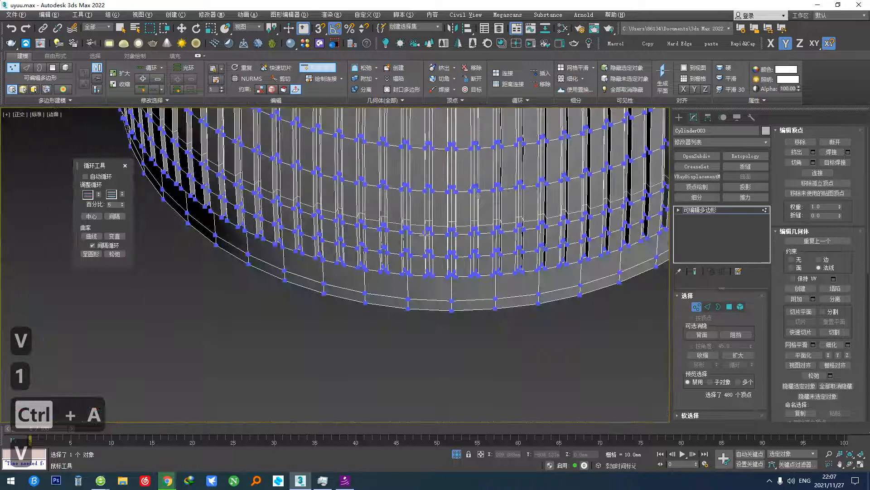
scroll(426, 271, up, 3)
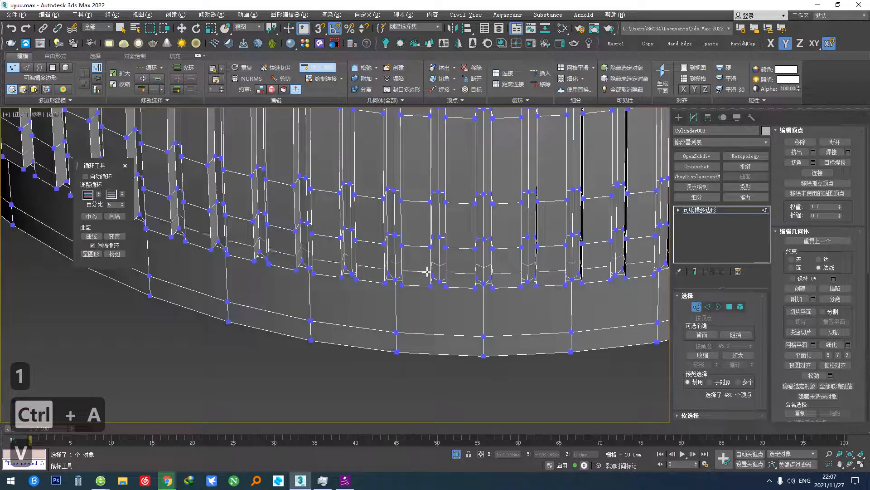
Preview the ribbed base with TurboSmooth in shaded display without edges, and undo the smoothing again
click(697, 307)
key(z)
scroll(444, 242, down, 5)
middle_drag(444, 243, 436, 313)
key(F3)
key(F3)
key(F4)
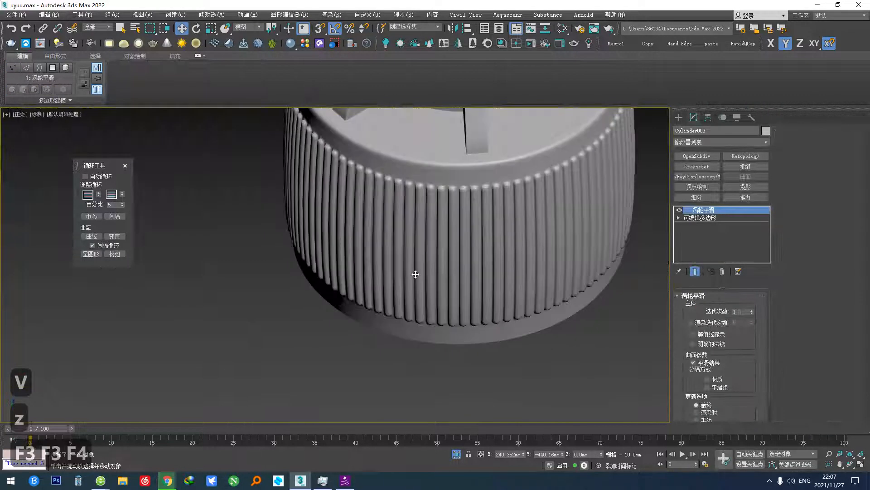
key(z)
key(ctrl+z)
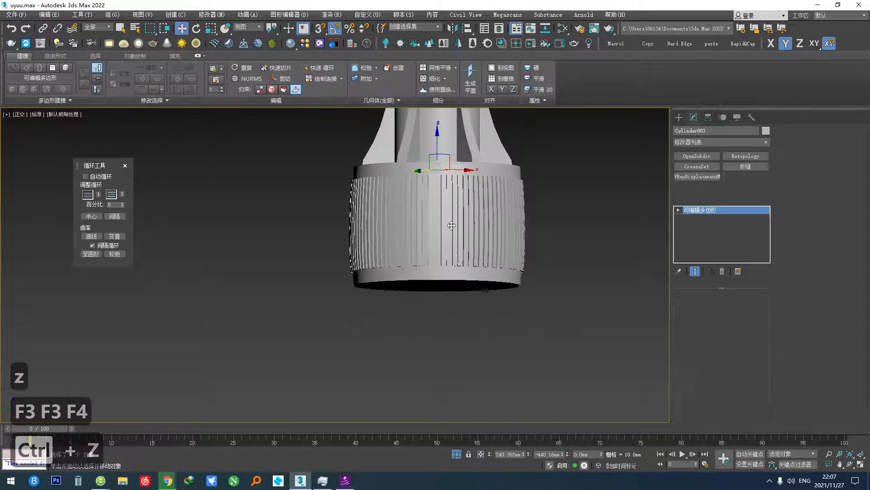
With the edge constraint set to none, extend the base's open bottom border inward as a flat rim and upward as an inner wall
click(719, 306)
alt+middle_drag(430, 347, 447, 264)
scroll(448, 264, up, 3)
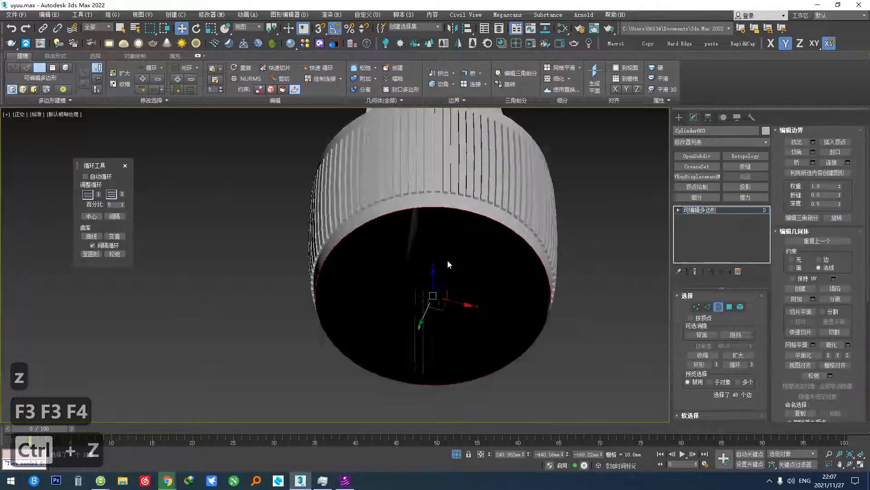
scroll(448, 264, up, 2)
key(r)
drag(418, 298, 425, 157)
key(ctrl+z)
key(ctrl+1)
key(F4)
key(w)
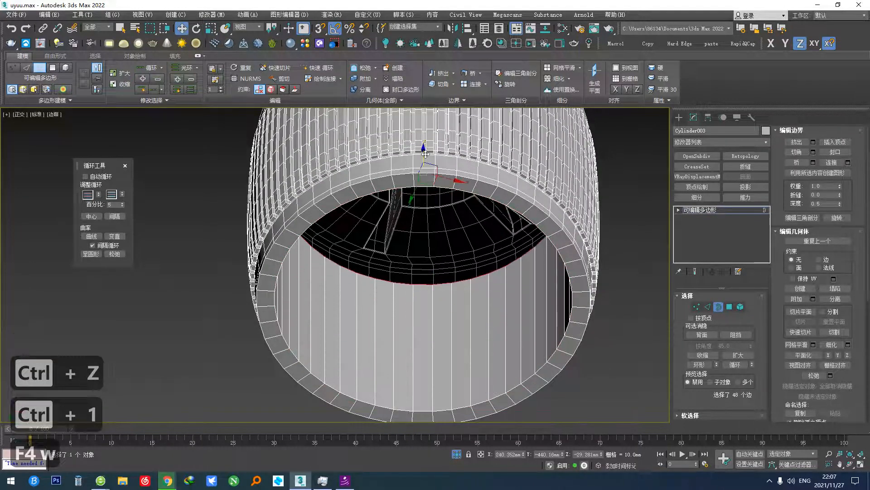
Examine the inner wall's upper border as vertices in the top wireframe view and from below
key(alt+1)
key(t)
key(F3)
key(z)
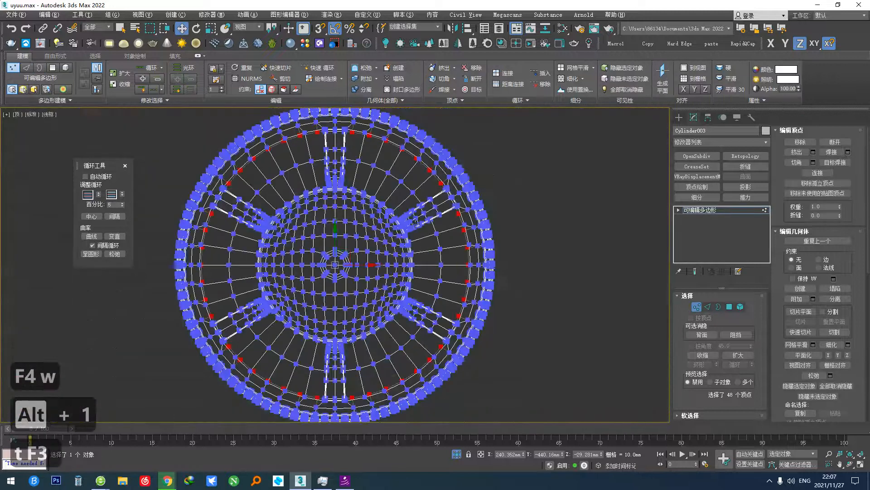
alt+middle_drag(415, 222, 387, 182)
key(2)
key(F3)
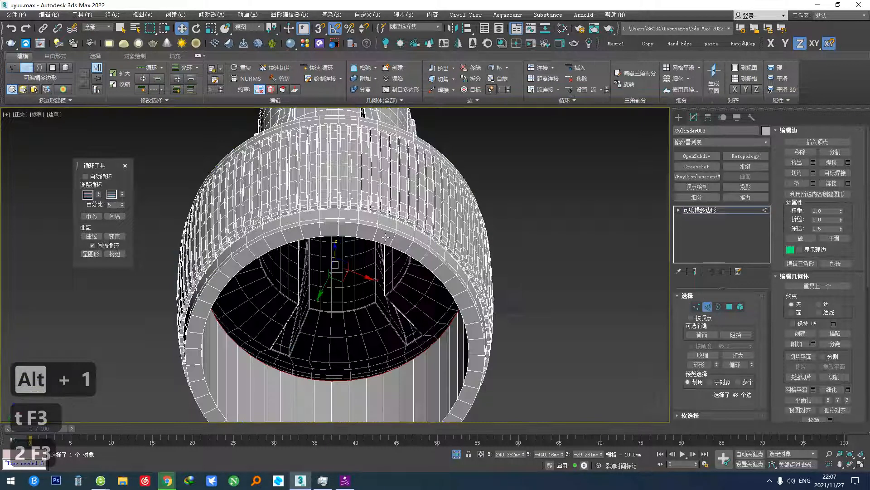
Deselect two opposite edges of the inner wall's upper border and bridge the remaining ones with 1 segment to close the opening
scroll(312, 311, up, 4)
scroll(324, 308, down, 2)
alt+middle_drag(317, 181, 310, 216)
middle_drag(310, 215, 320, 357)
scroll(307, 203, up, 2)
key(ctrl+q)
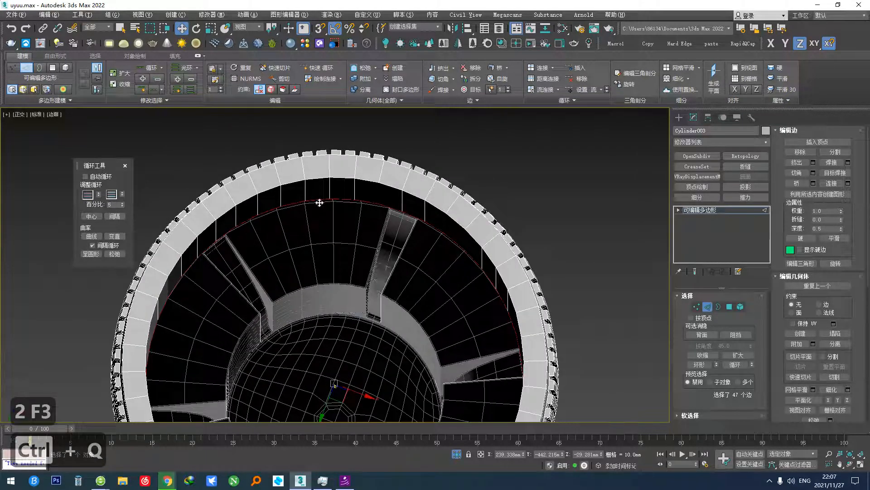
key(ctrl+q)
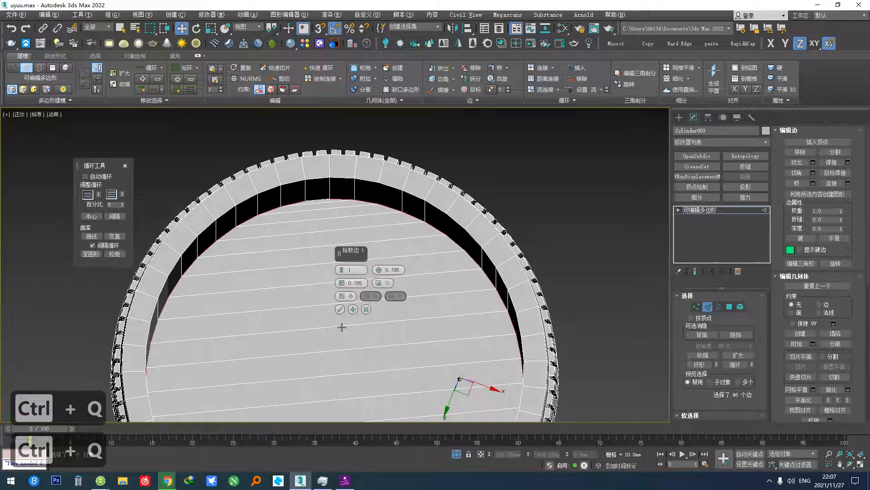
click(339, 310)
Insert supporting edge loops around the inner wall, including near its upper and lower edges, and along both edges of the flat bottom rim
scroll(336, 317, down, 2)
alt+middle_drag(336, 317, 326, 256)
scroll(342, 305, up, 2)
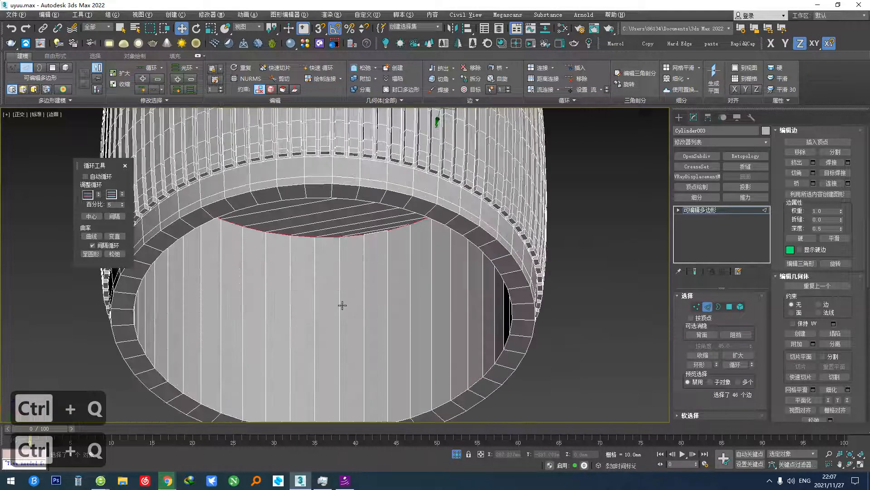
key(v)
middle_drag(322, 292, 330, 244)
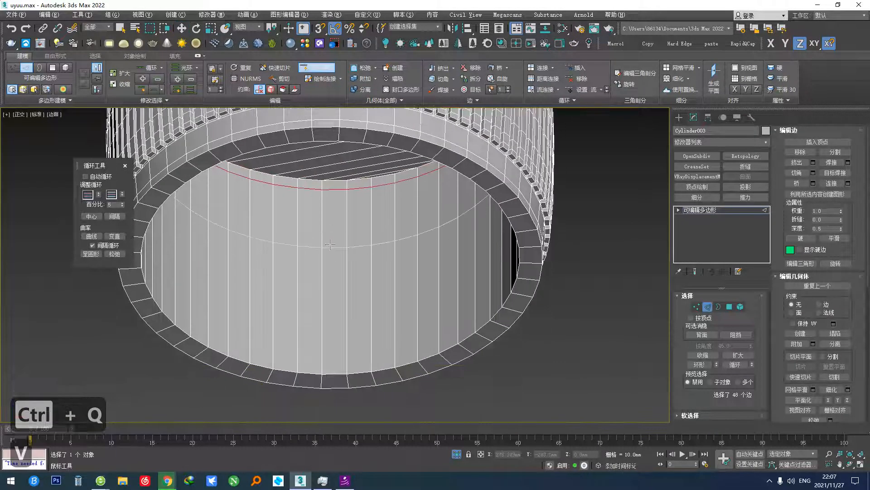
scroll(329, 348, up, 2)
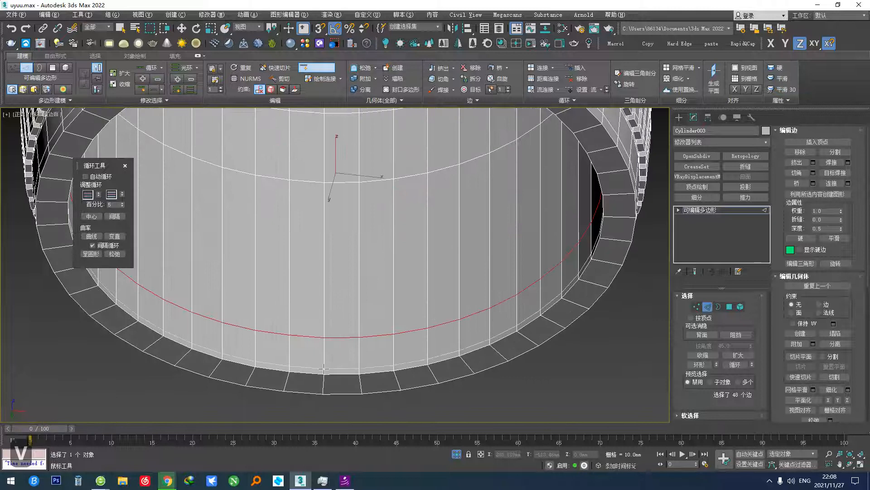
click(323, 379)
click(322, 389)
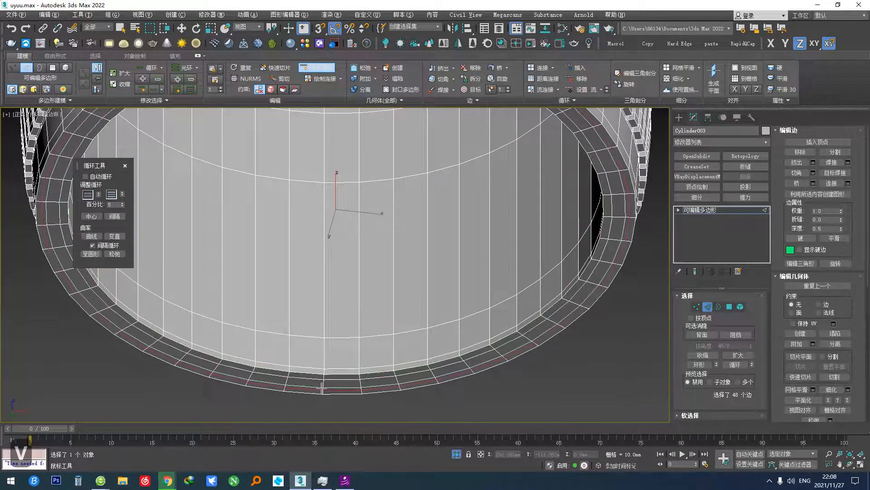
right_click(322, 388)
Apply TurboSmooth to the cap and check the smoothed hollow underside
alt+middle_drag(313, 281, 349, 363)
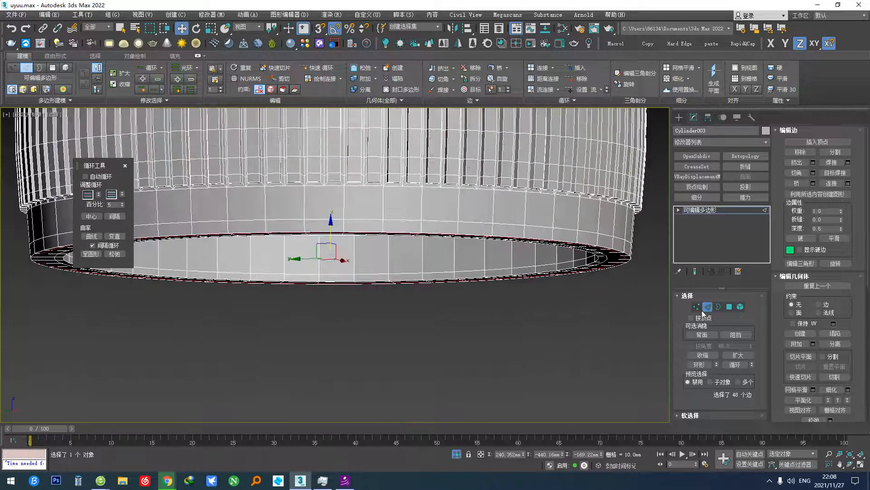
click(705, 310)
key(ctrl+t)
key(z)
alt+middle_drag(441, 293, 396, 245)
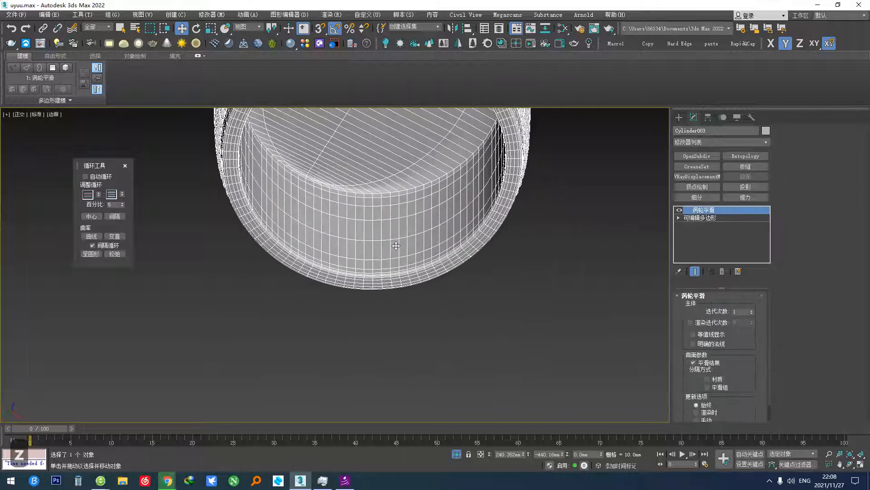
Inspect the smoothed cap in plain shading without edges, from below, from above and in perspective
key(F3)
key(F3)
key(F4)
middle_drag(365, 210, 366, 276)
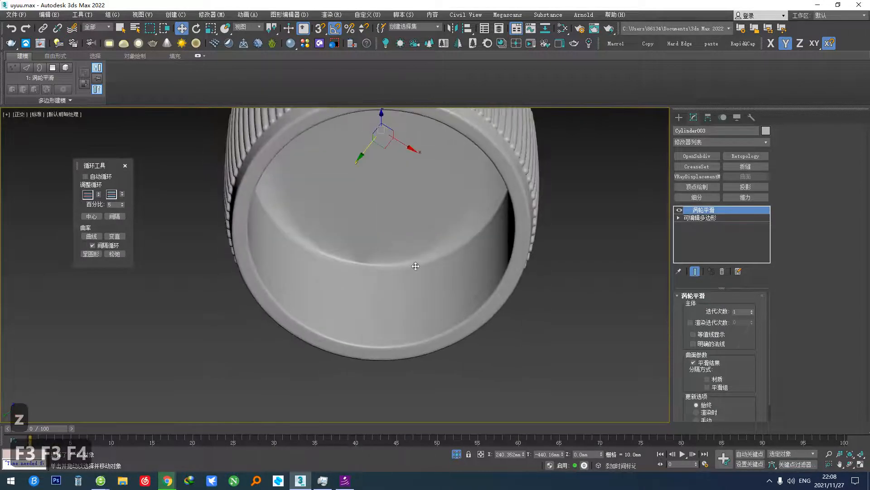
alt+middle_drag(416, 266, 462, 215)
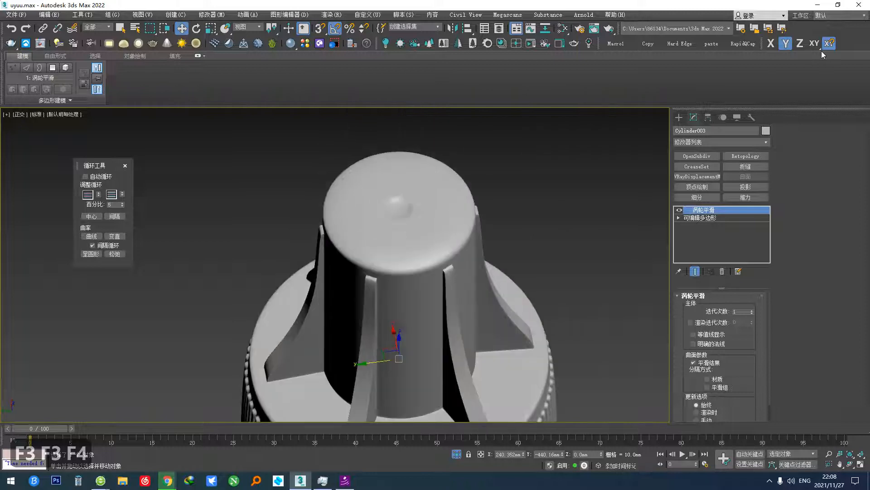
scroll(482, 240, down, 5)
middle_drag(477, 262, 439, 261)
key(p)
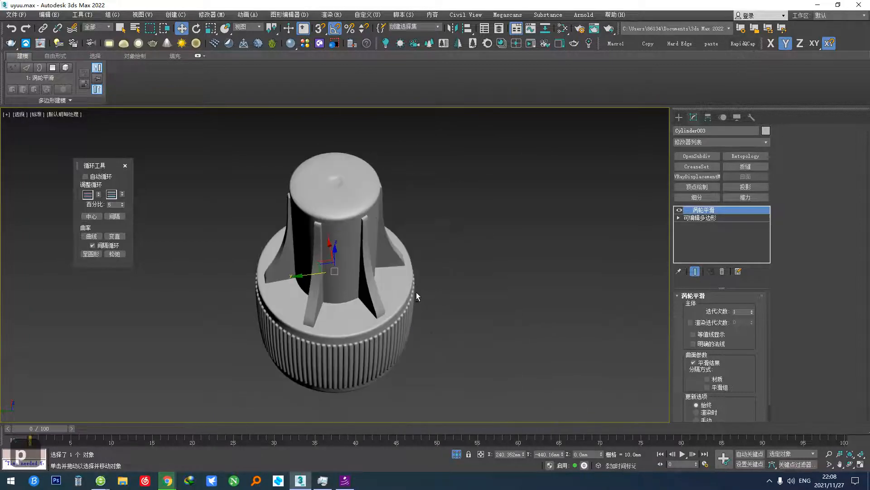
alt+middle_drag(417, 295, 506, 257)
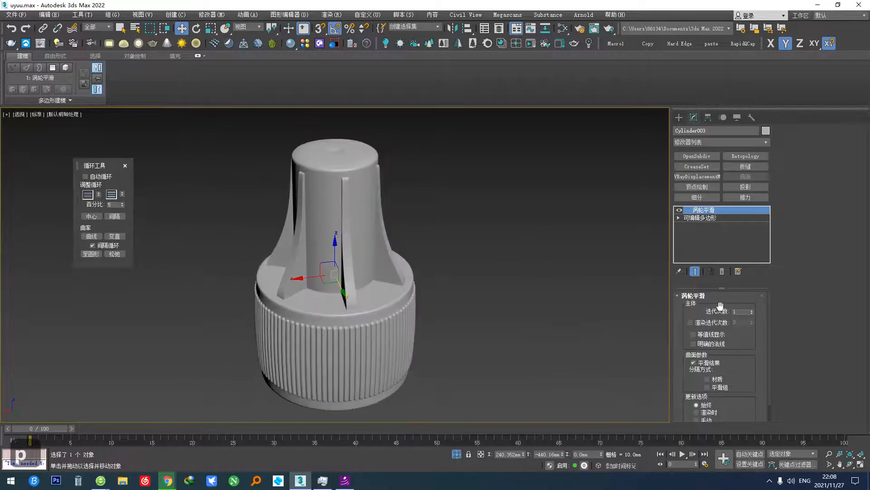
Remove the TurboSmooth modifier from the ribbed cap and bring the neighbouring cap and reference image into view
click(722, 271)
alt+middle_drag(484, 294, 625, 325)
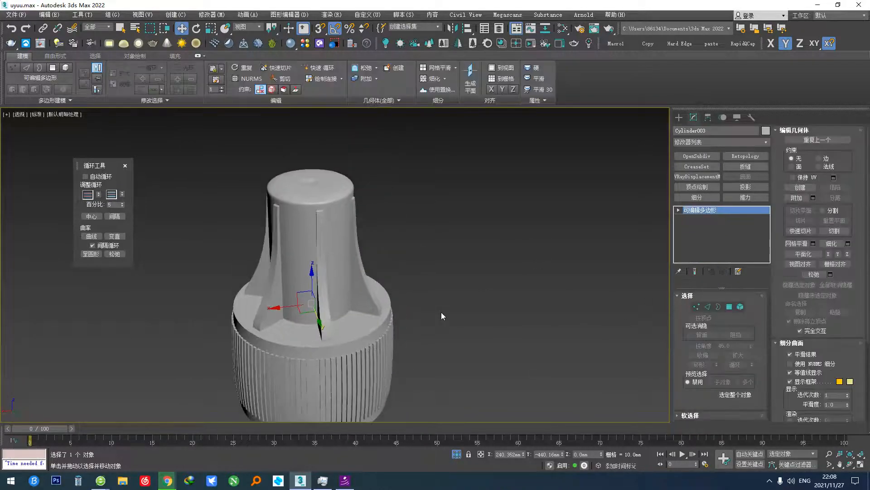
alt+middle_drag(442, 316, 352, 323)
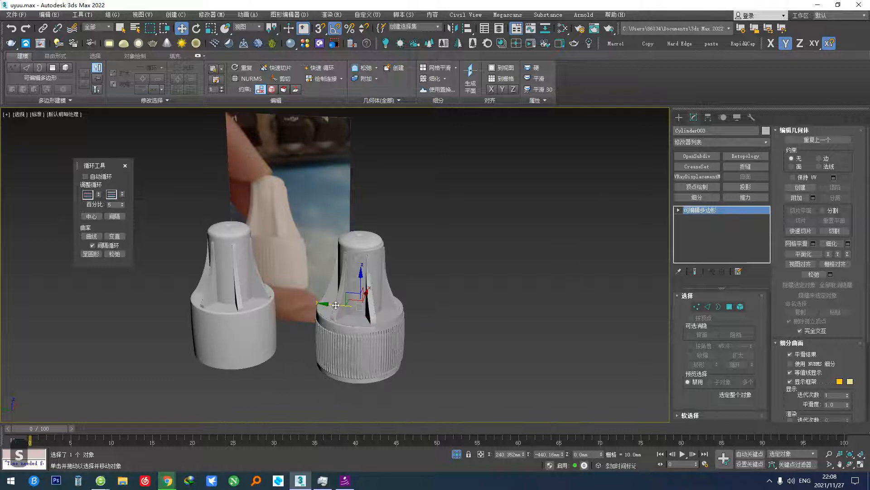
Move the unsmoothed ribbed cap along Y away from the overlapping smoothed cap and isolate the two side by side
drag(336, 305, 433, 313)
ctrl+click(389, 319)
key(a)
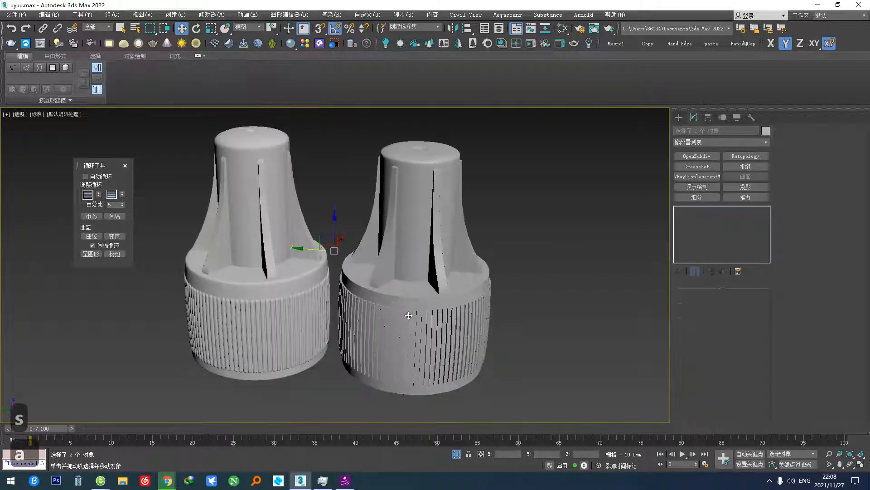
alt+middle_drag(409, 315, 433, 310)
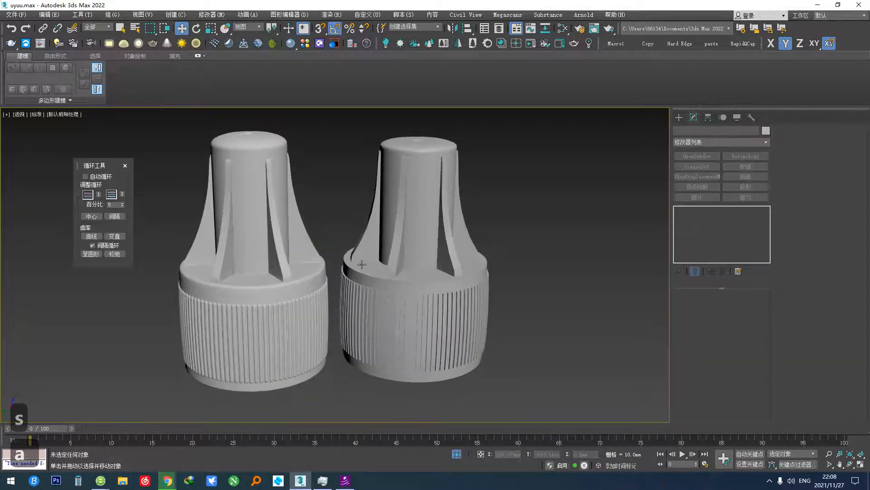
Apply TurboSmooth twice to the moved cap and compare its ribs with the neighbouring smoothed cap
scroll(405, 330, up, 5)
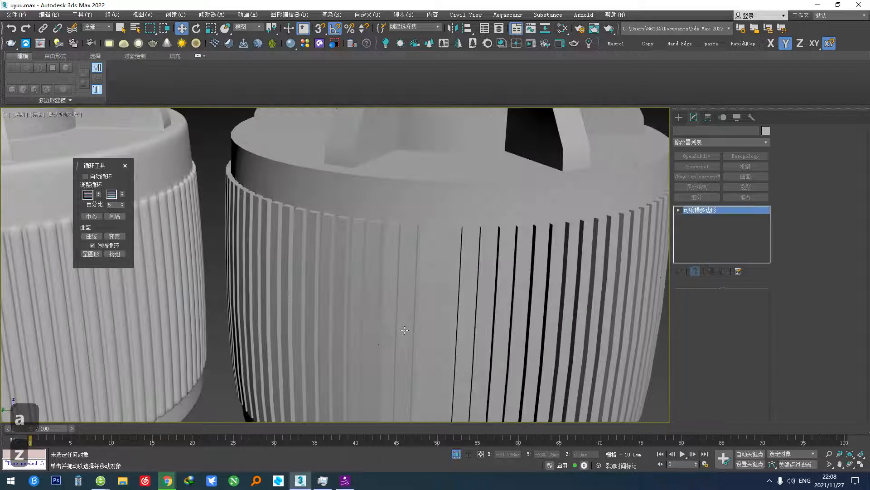
click(404, 330)
scroll(408, 331, down, 8)
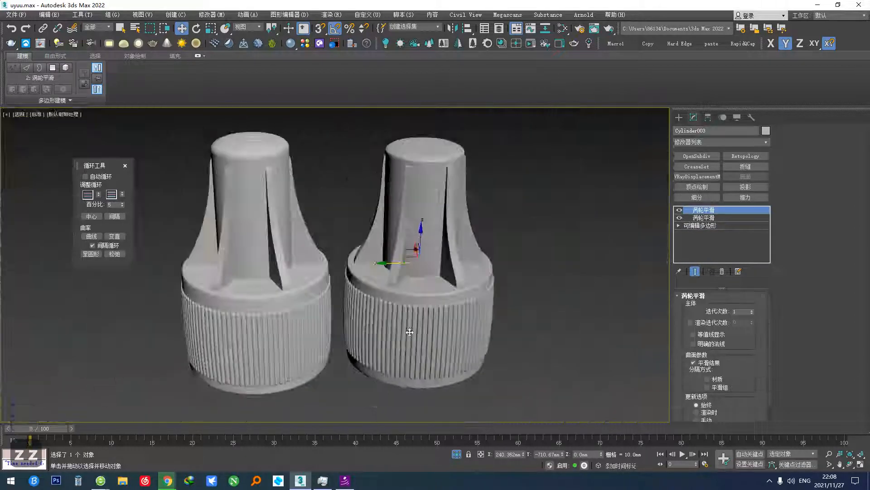